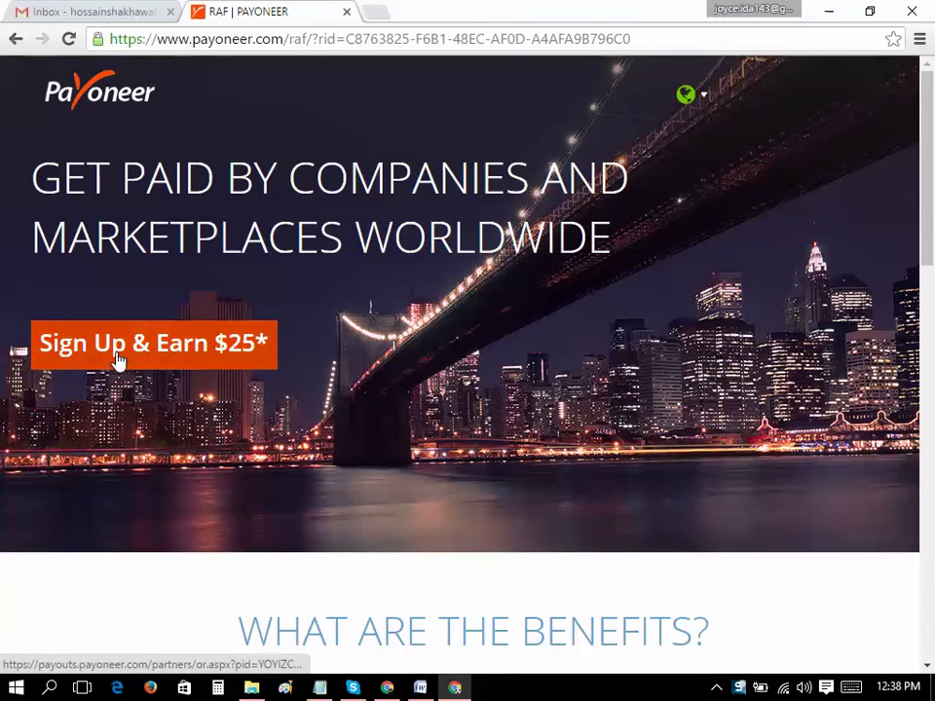
Open the Payoneer sign-up form in a new tab via 'Sign Up & Earn $25*'
click(173, 369)
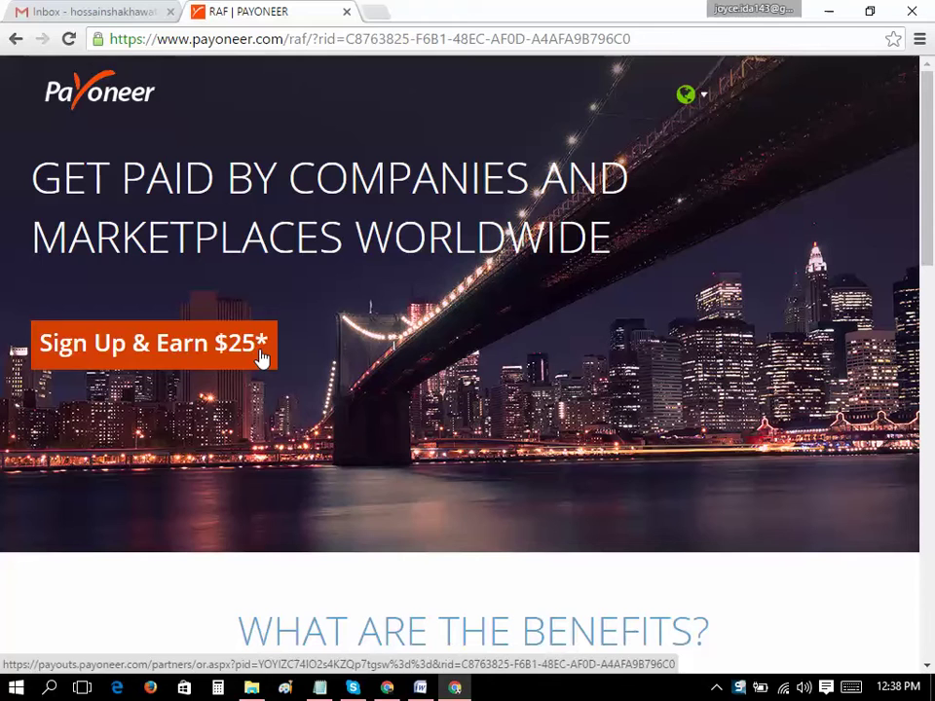
click(198, 359)
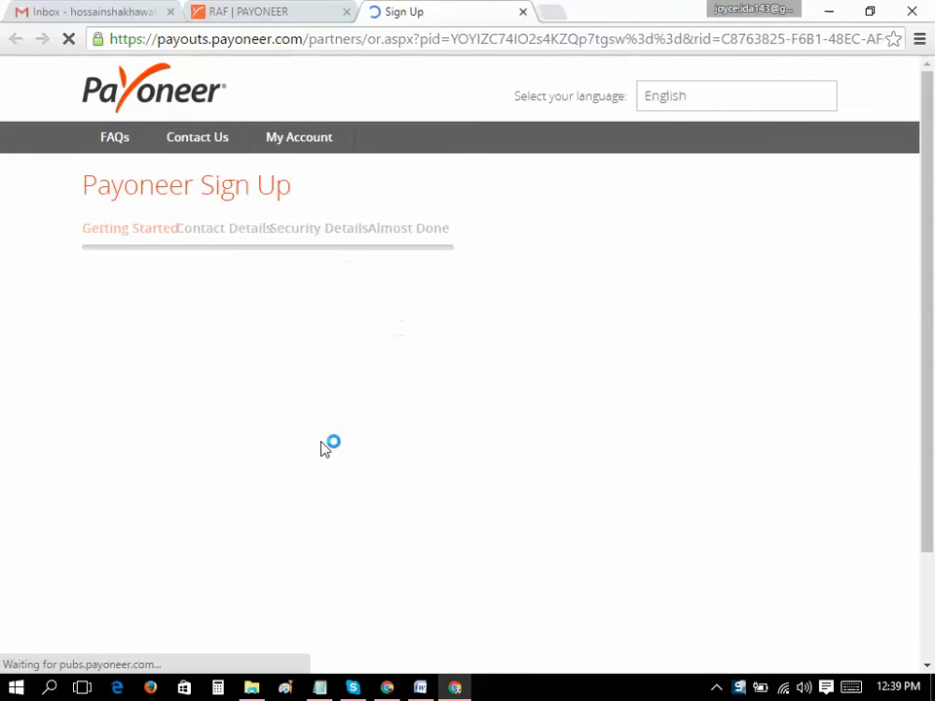
Switch the account type to Company and back to Individual, then focus the First name field
scroll(214, 429, down, 1)
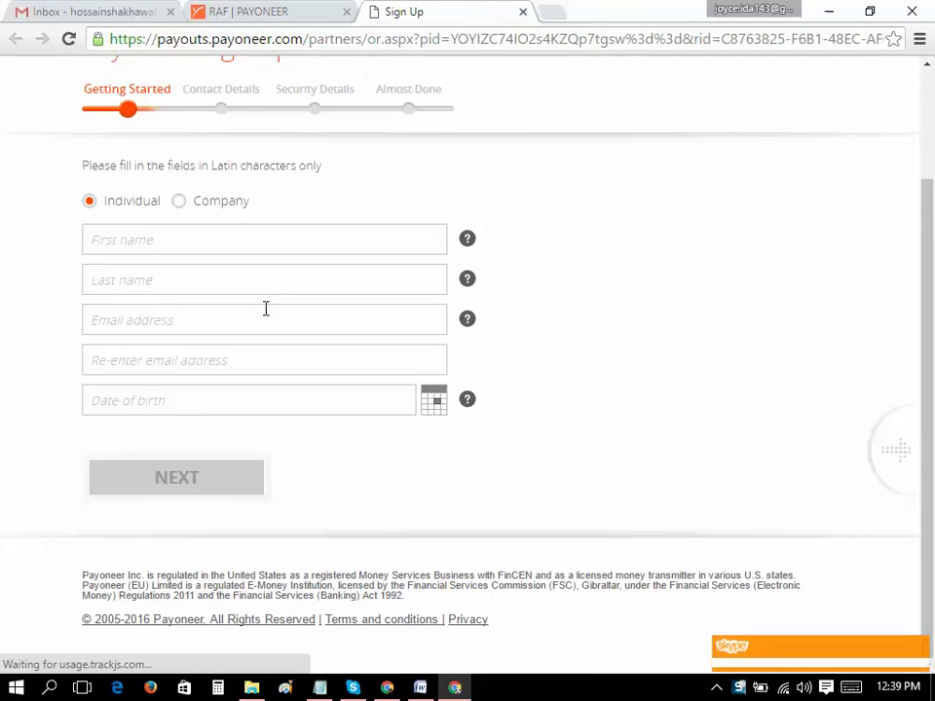
scroll(265, 312, up, 1)
click(181, 295)
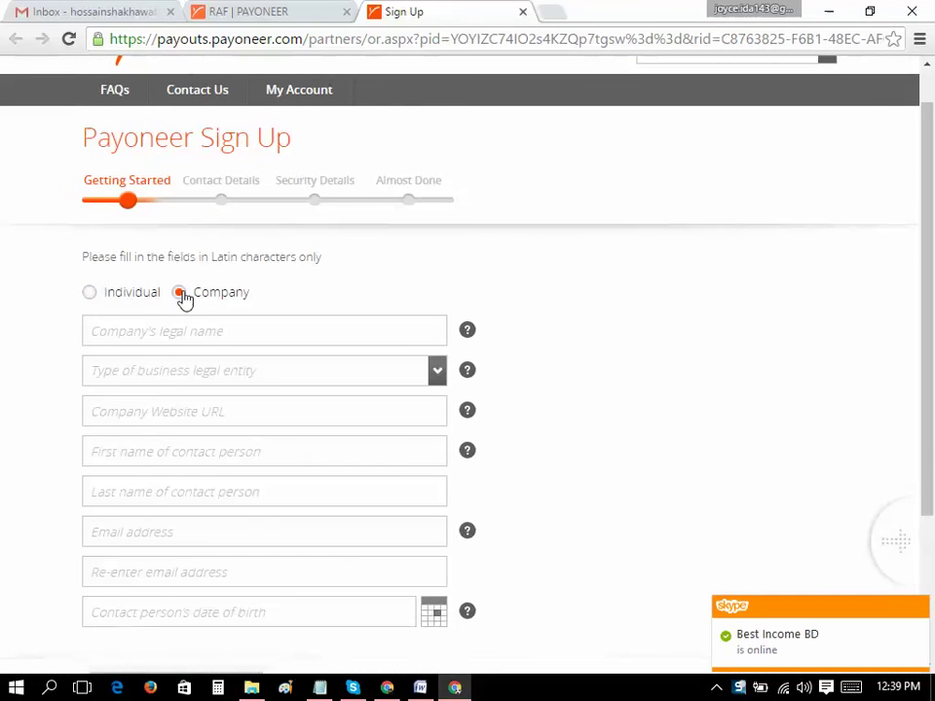
scroll(170, 477, down, 2)
scroll(98, 354, up, 2)
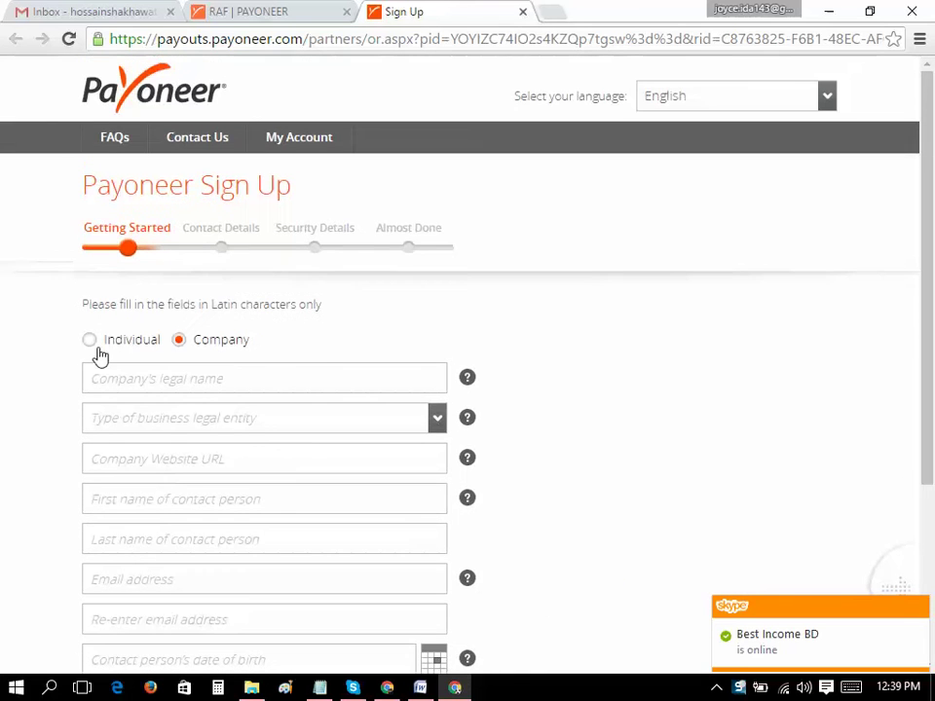
click(96, 348)
scroll(259, 382, down, 1)
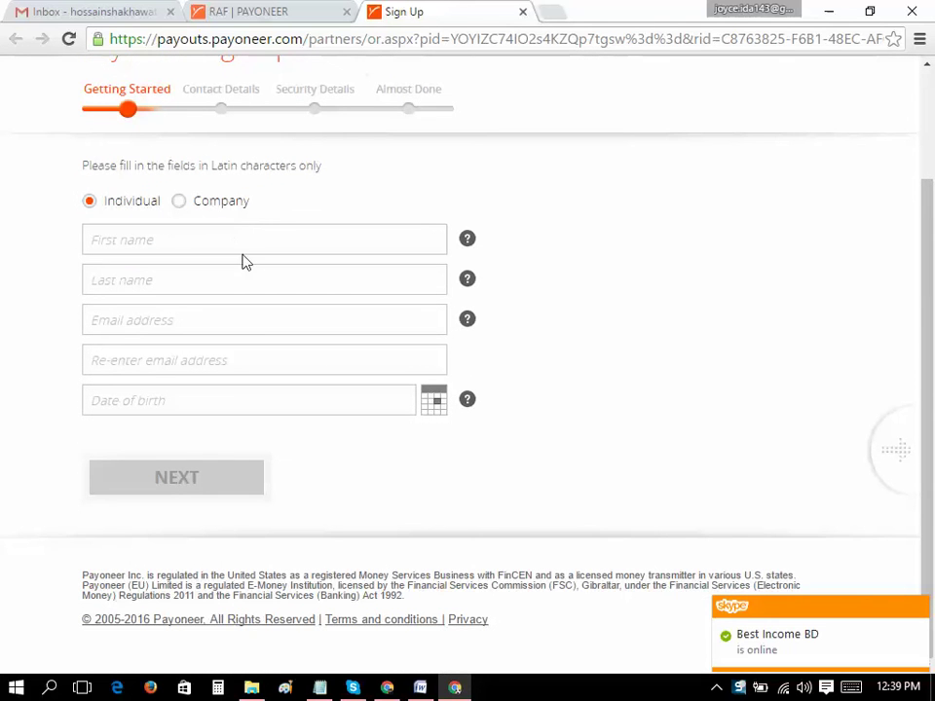
click(247, 235)
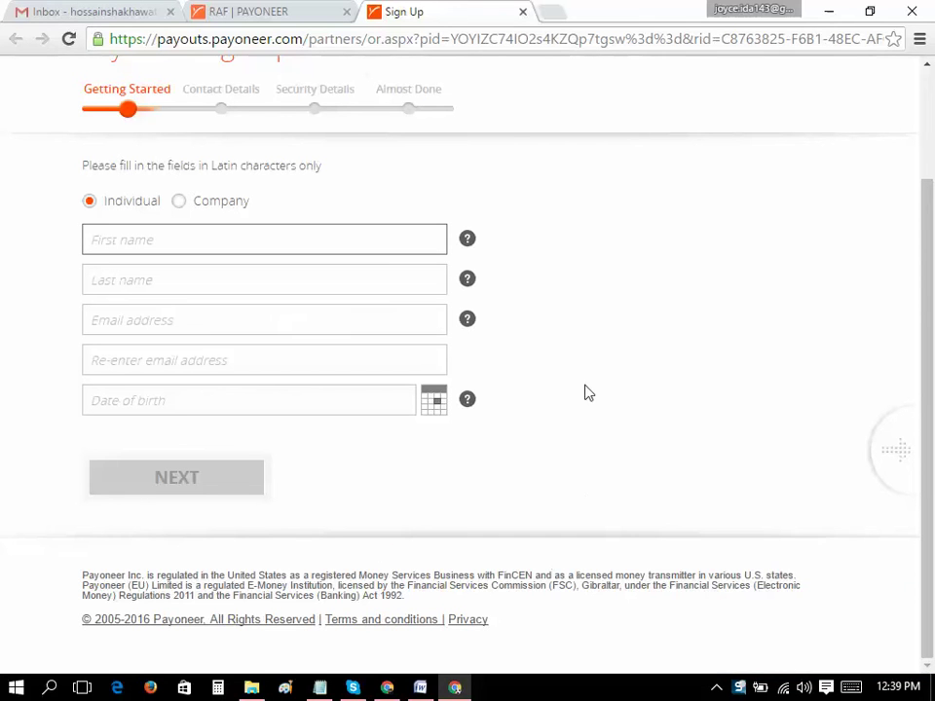
key(Return)
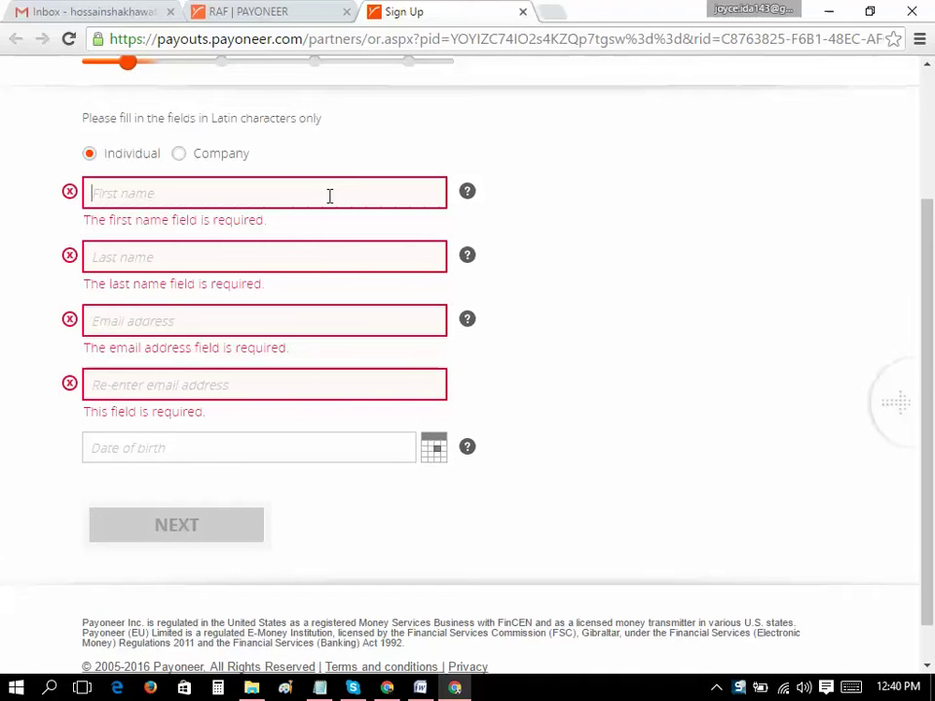
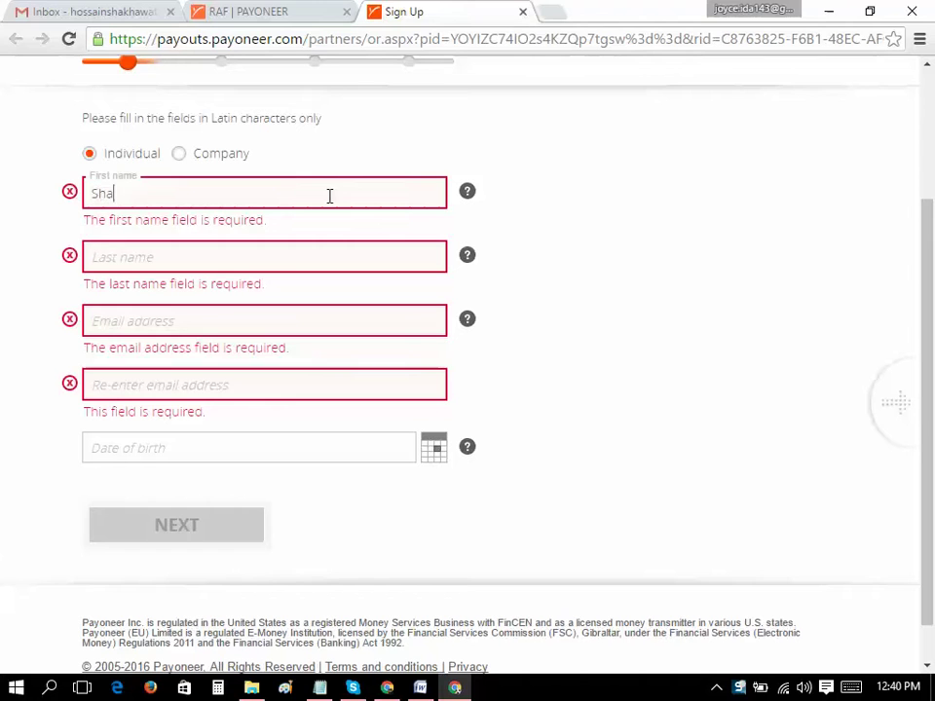
Enter the applicant's first name and last name
click(278, 260)
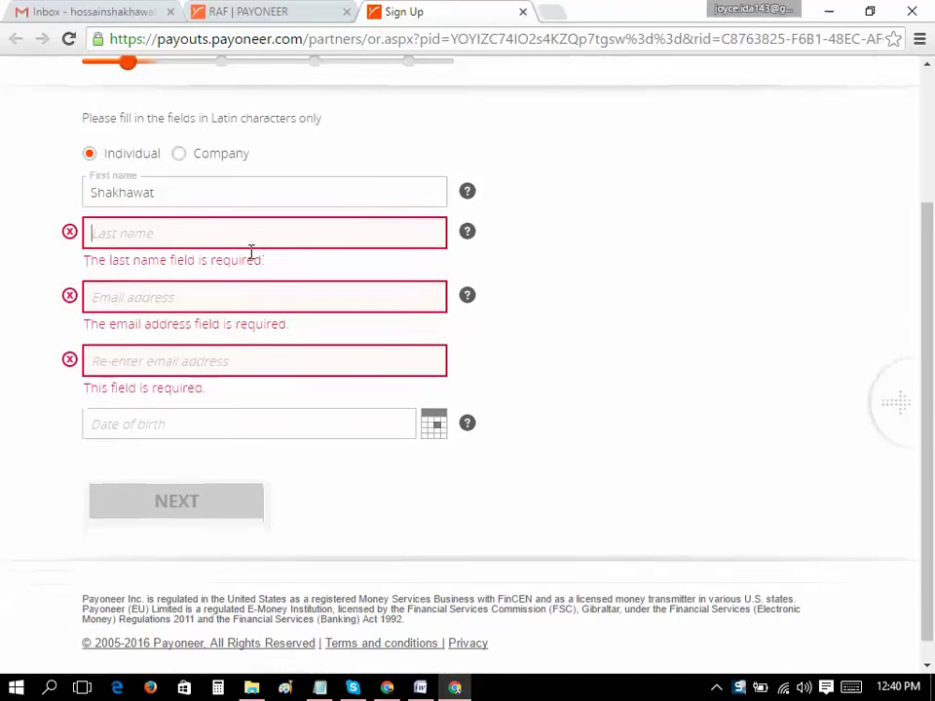
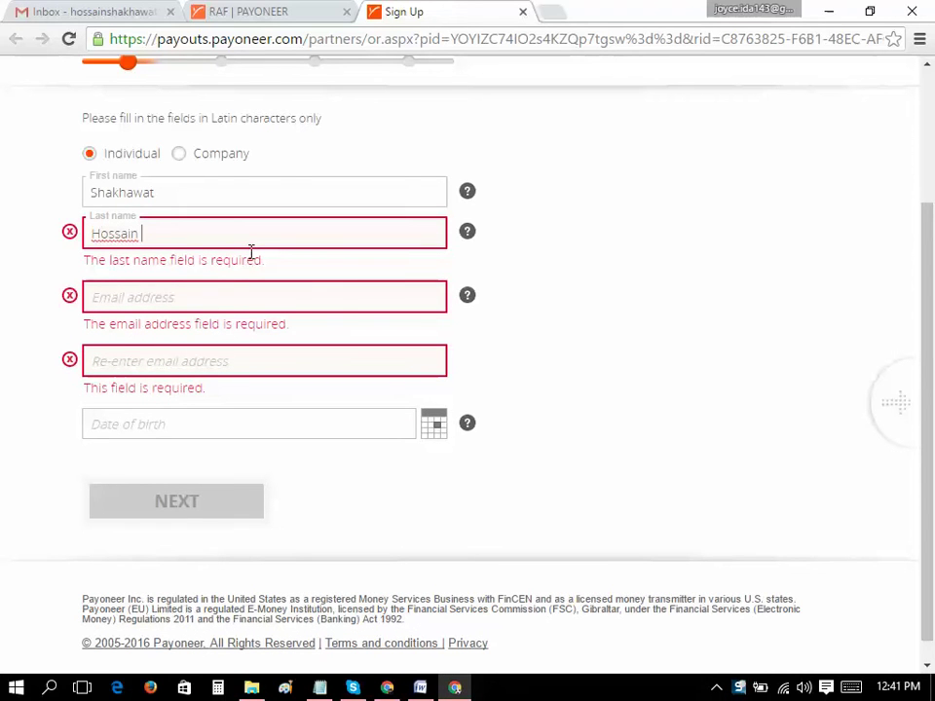
Paste the applicant's email address into both the Email and Re-enter email fields
click(215, 296)
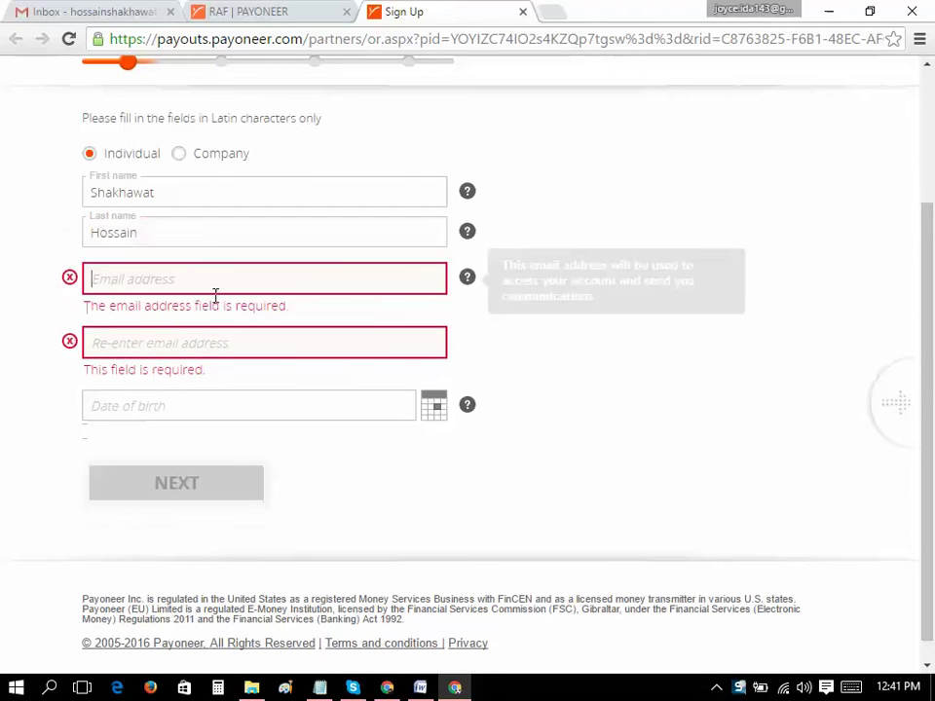
key(ctrl+v)
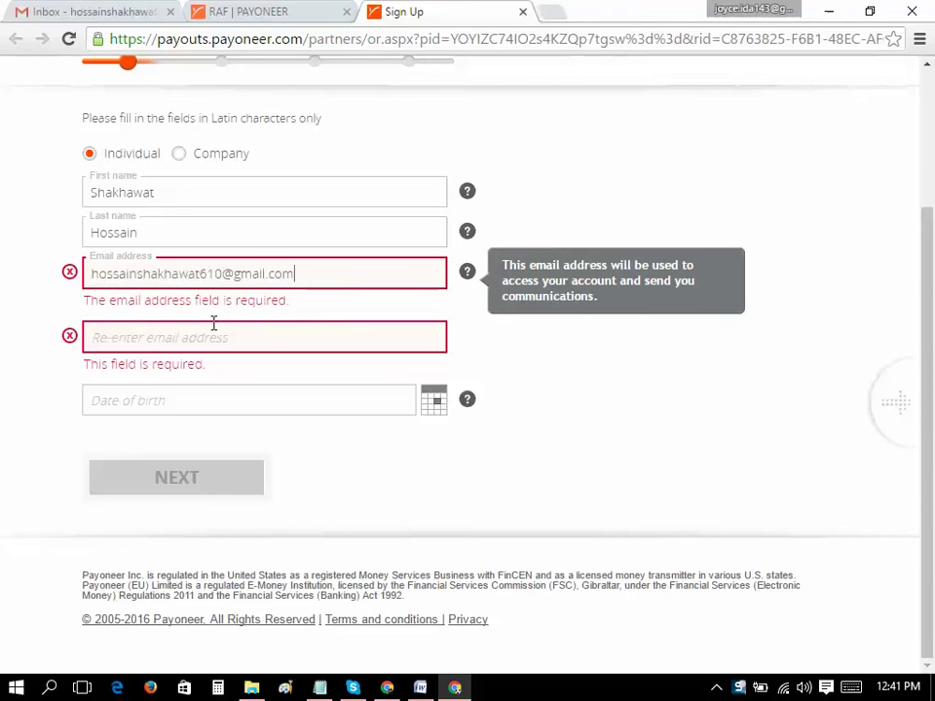
click(223, 328)
key(ctrl+v)
click(251, 395)
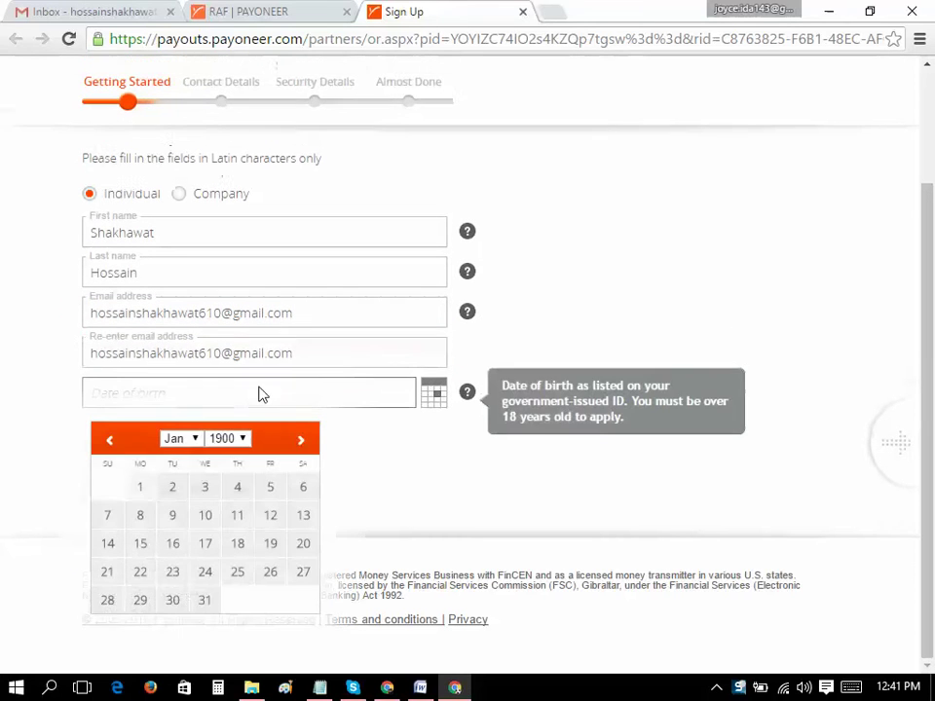
click(522, 354)
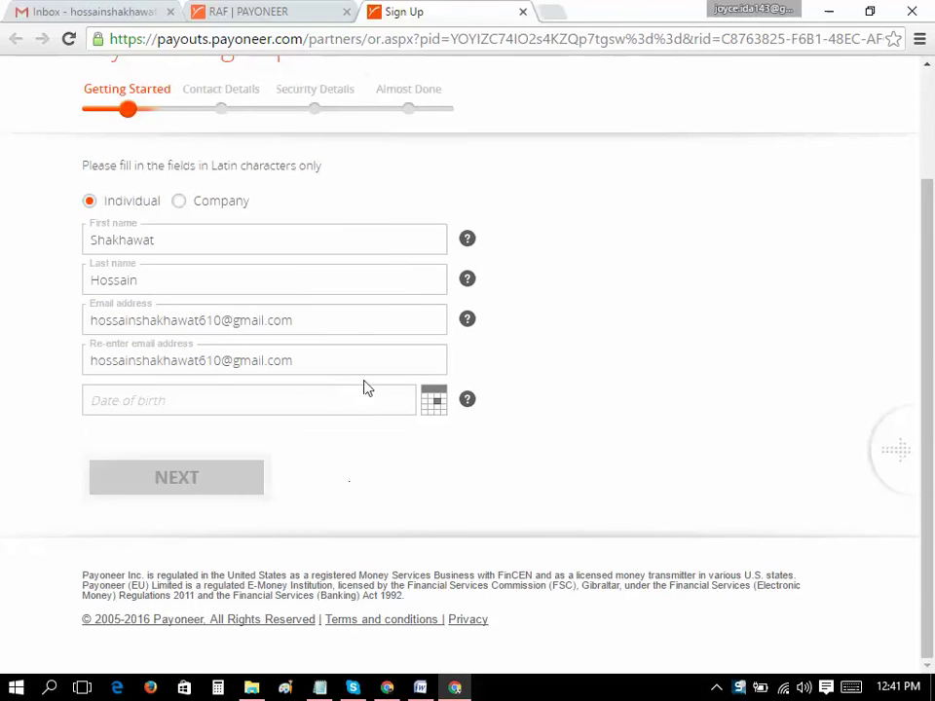
click(430, 404)
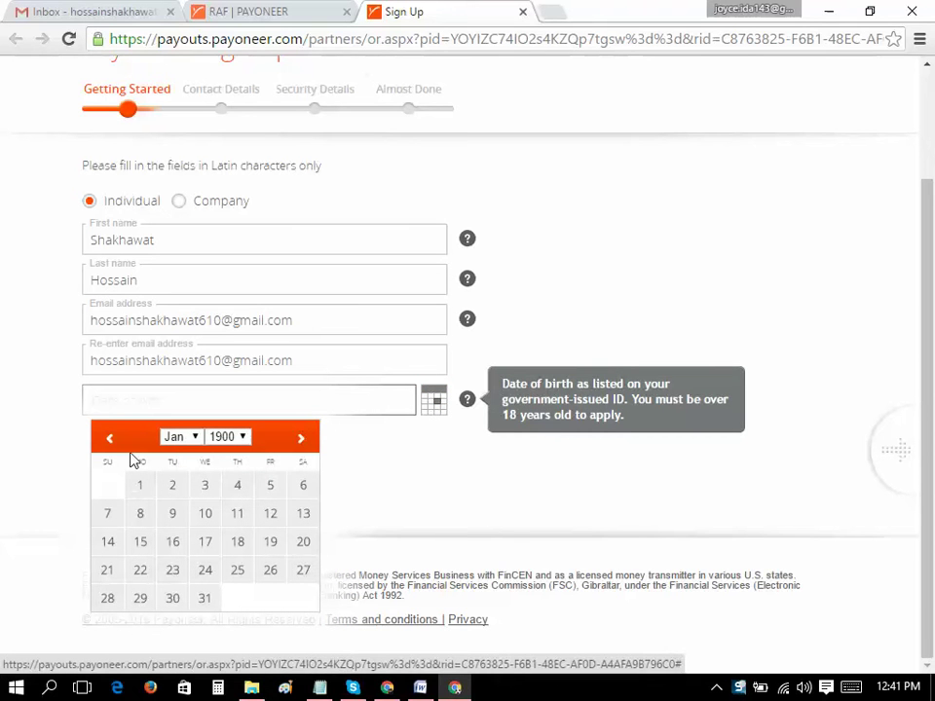
click(194, 437)
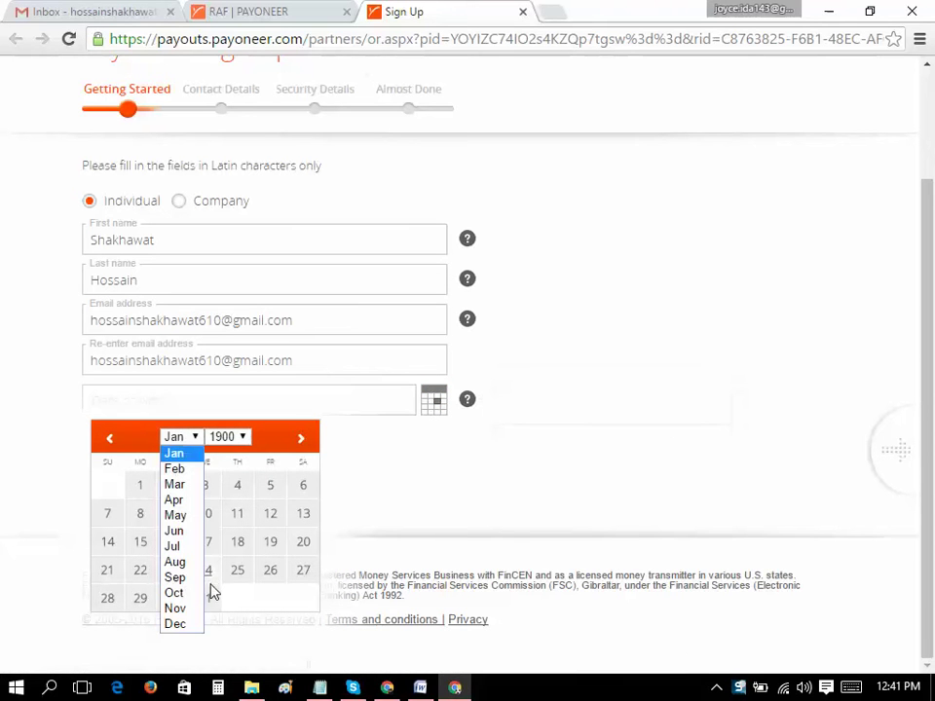
click(185, 532)
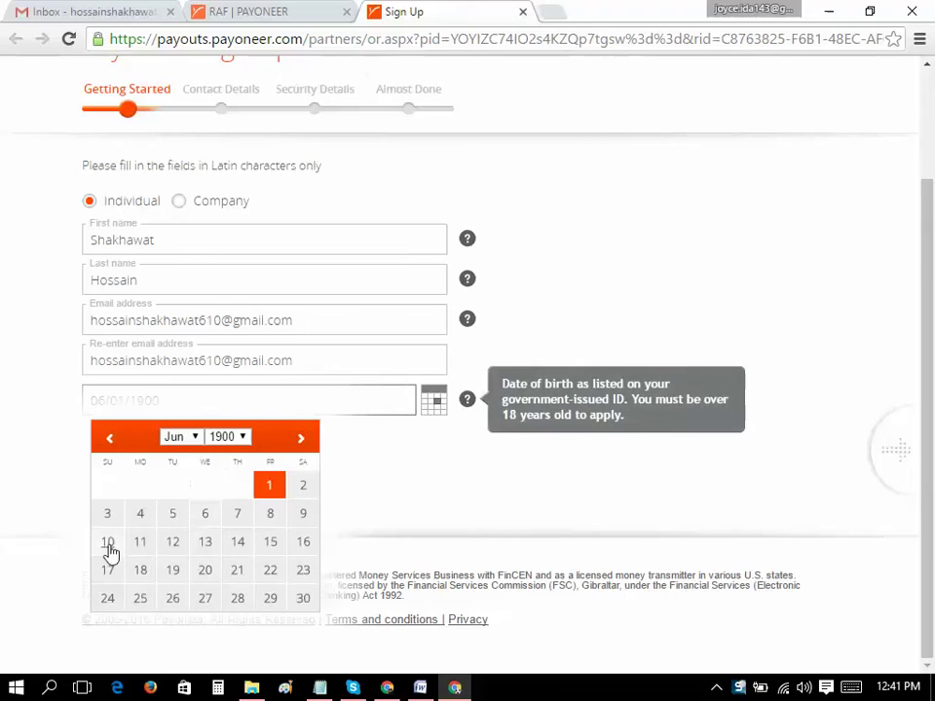
click(244, 437)
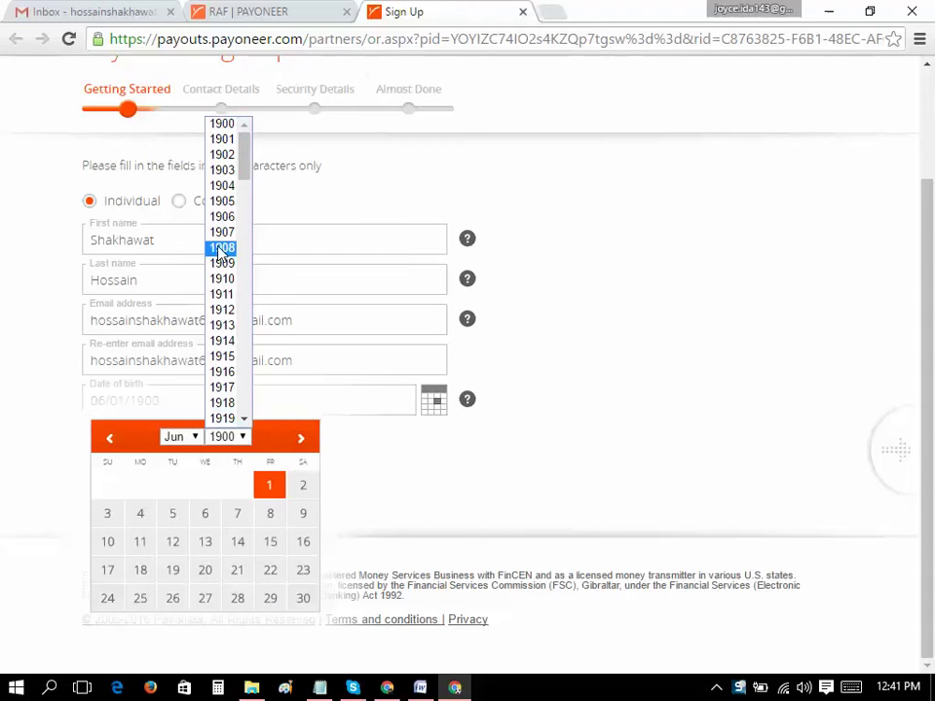
scroll(224, 292, down, 5)
scroll(229, 304, down, 6)
scroll(230, 292, up, 11)
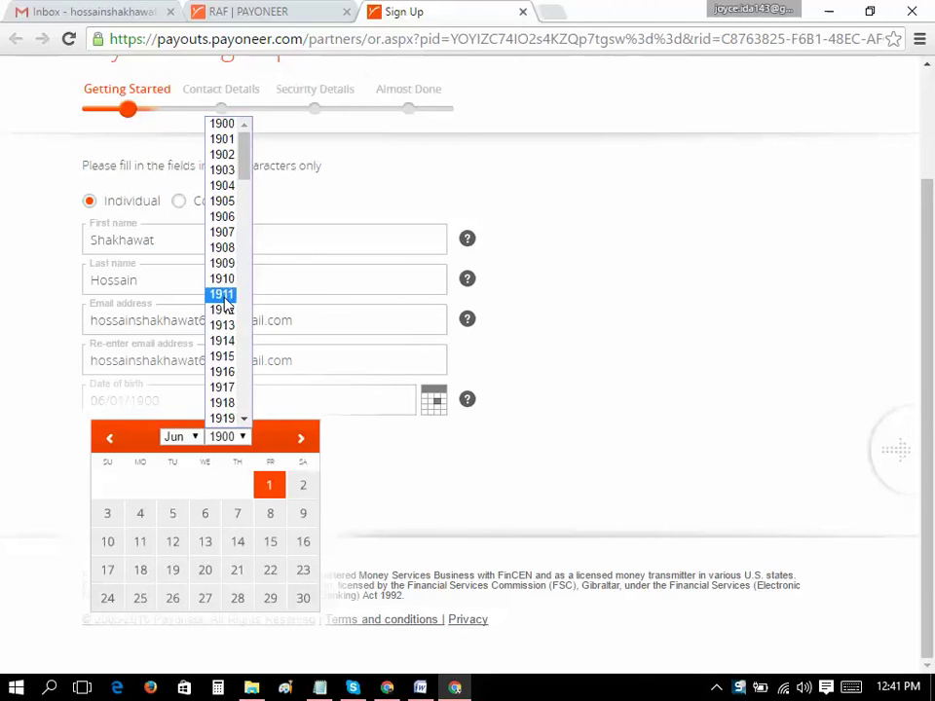
scroll(232, 370, down, 20)
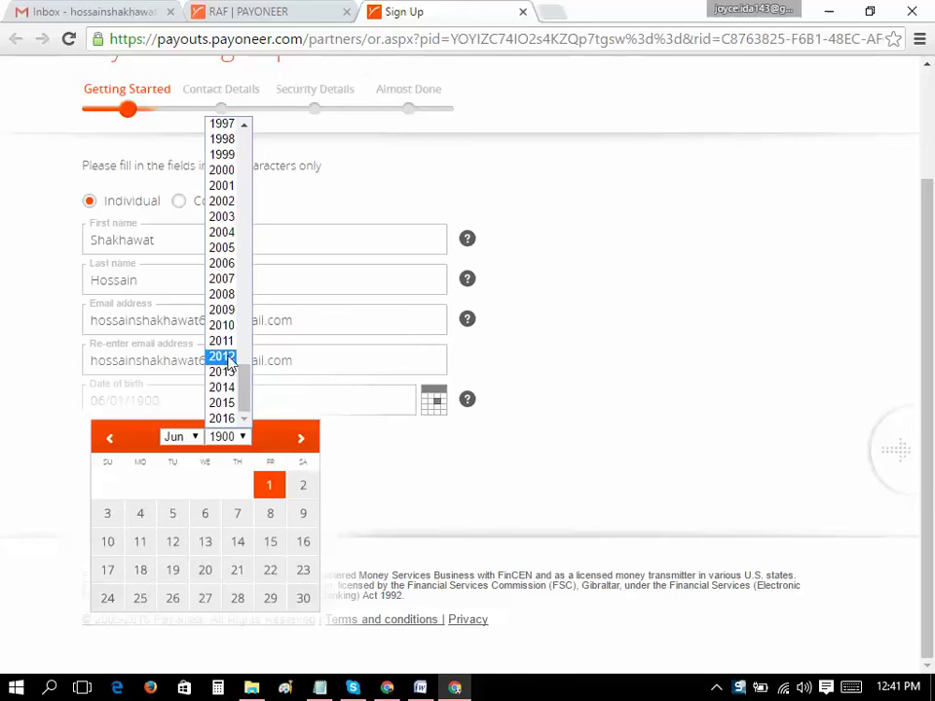
scroll(233, 336, up, 4)
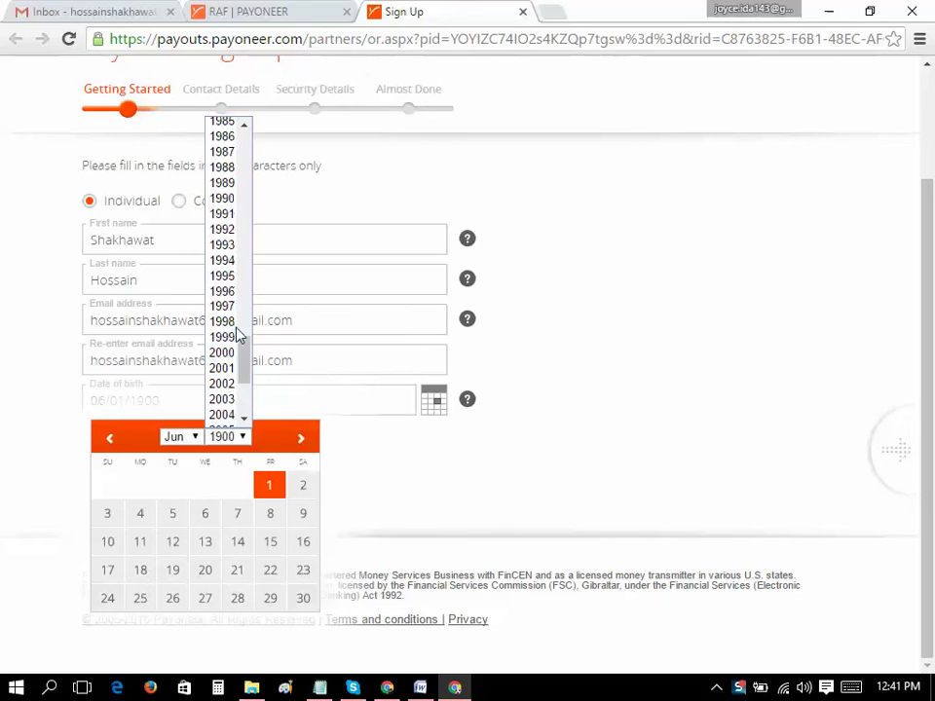
click(232, 247)
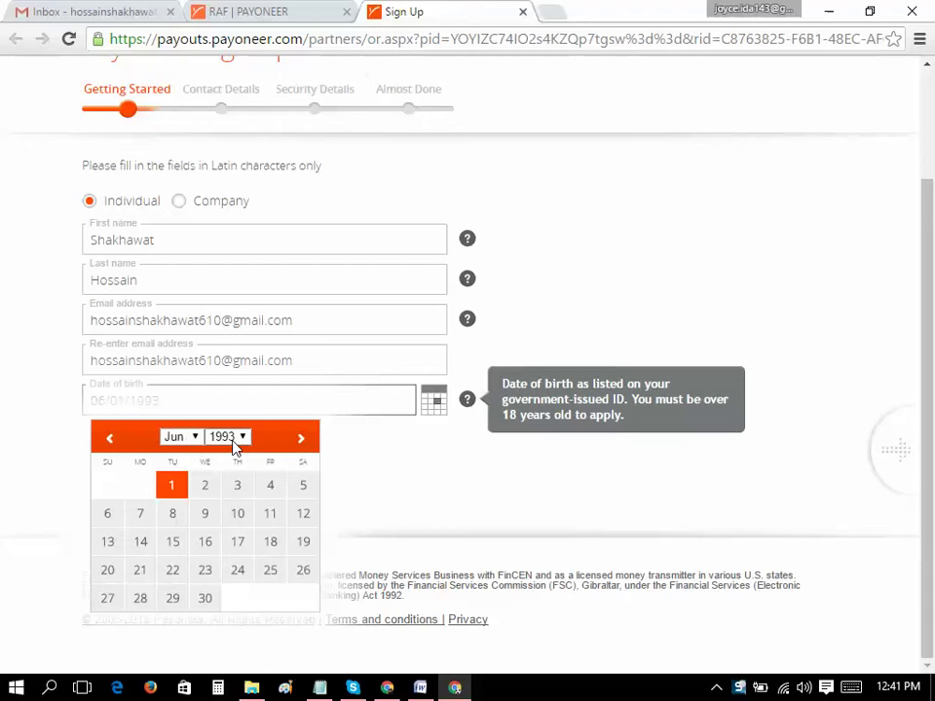
click(109, 543)
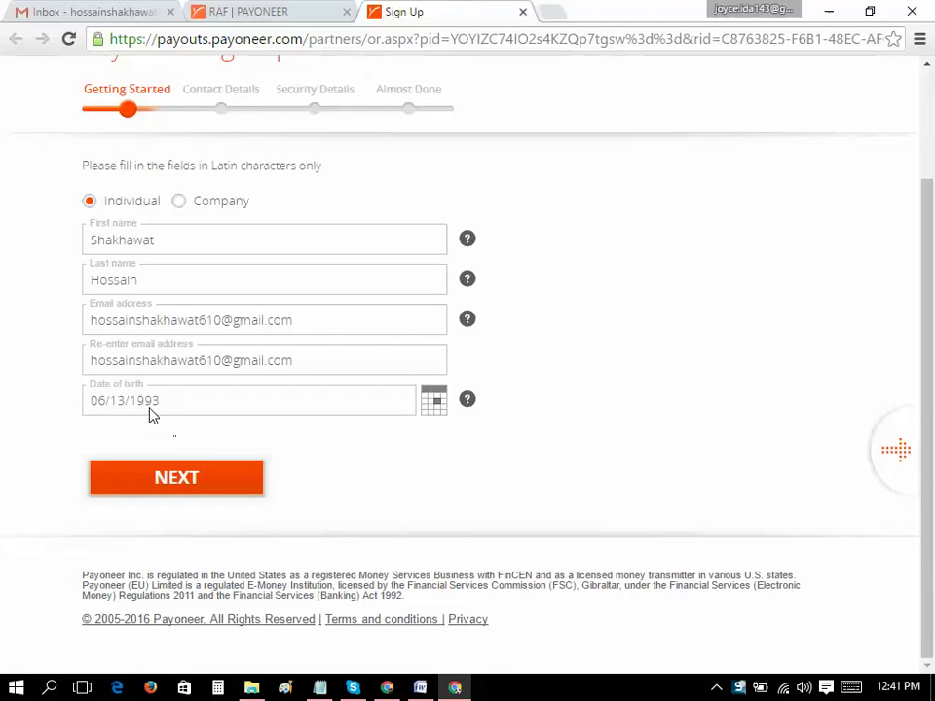
Continue to the Contact Details step and start on the street address
click(239, 495)
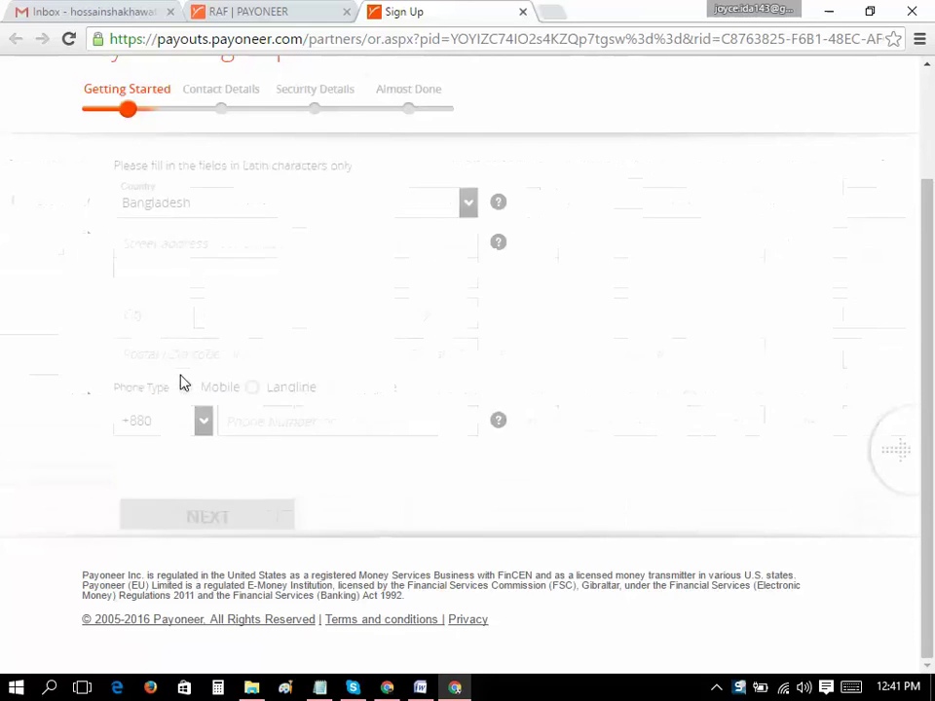
scroll(466, 486, down, 3)
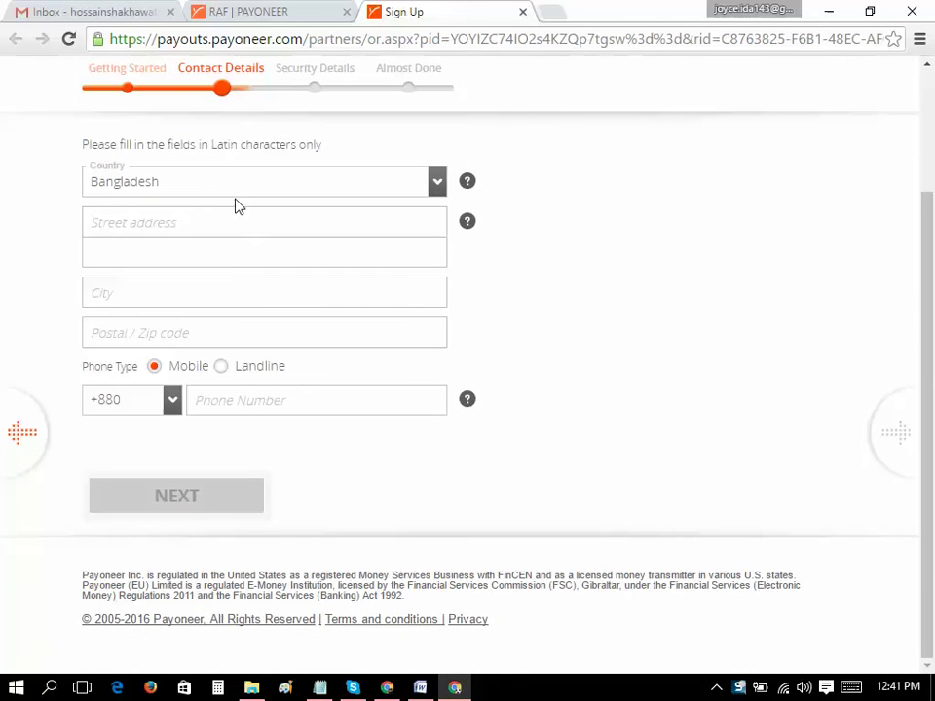
click(208, 228)
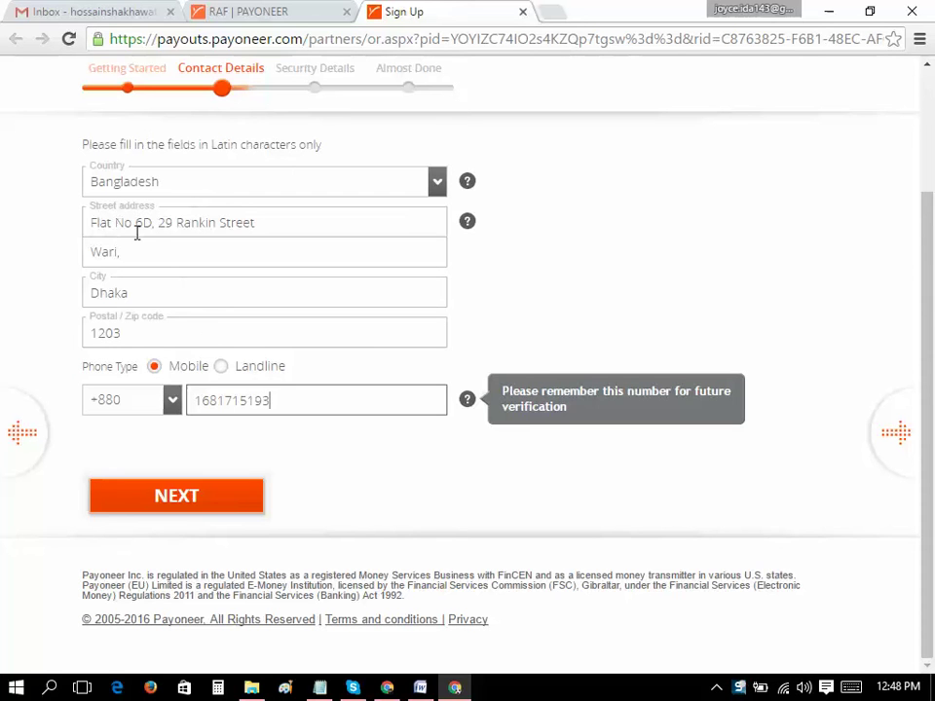
Review the address fields and delete the trailing comma from the second address line
drag(156, 226, 92, 223)
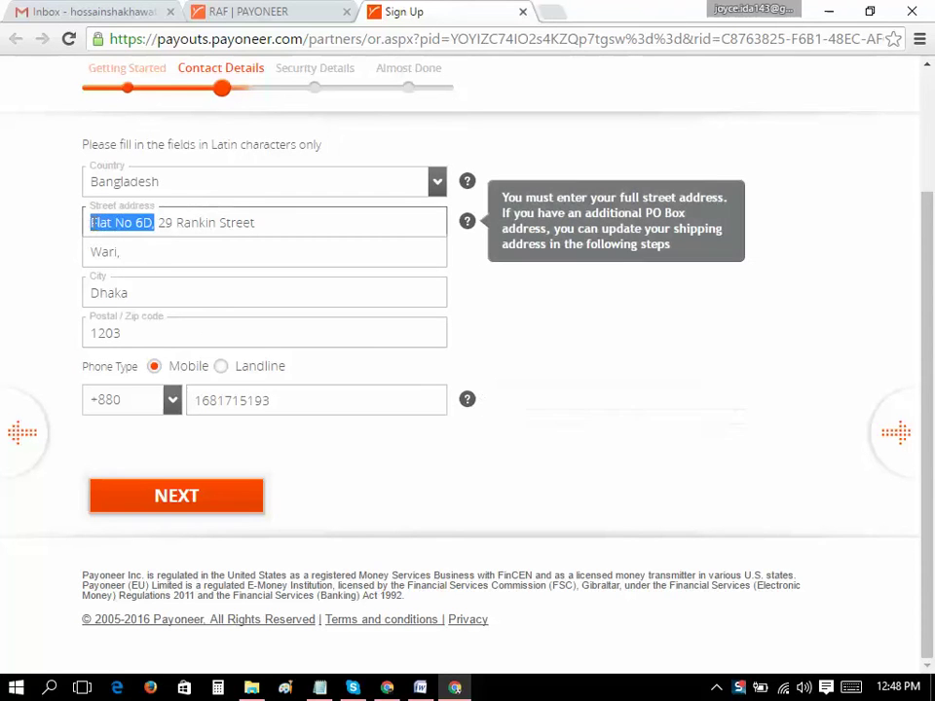
click(196, 231)
drag(258, 223, 85, 218)
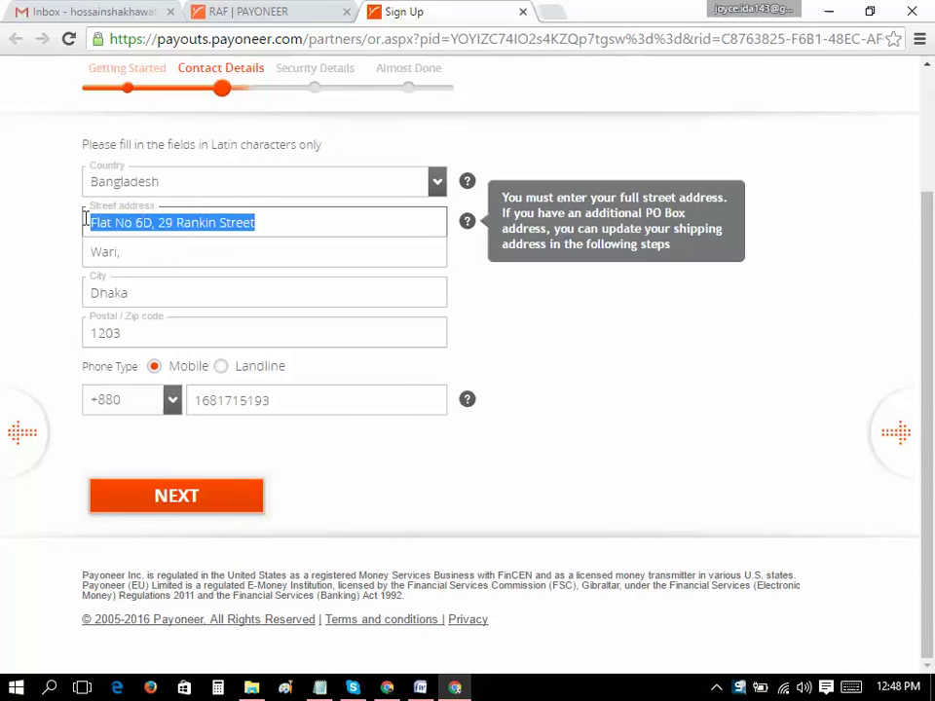
click(138, 250)
double_click(138, 250)
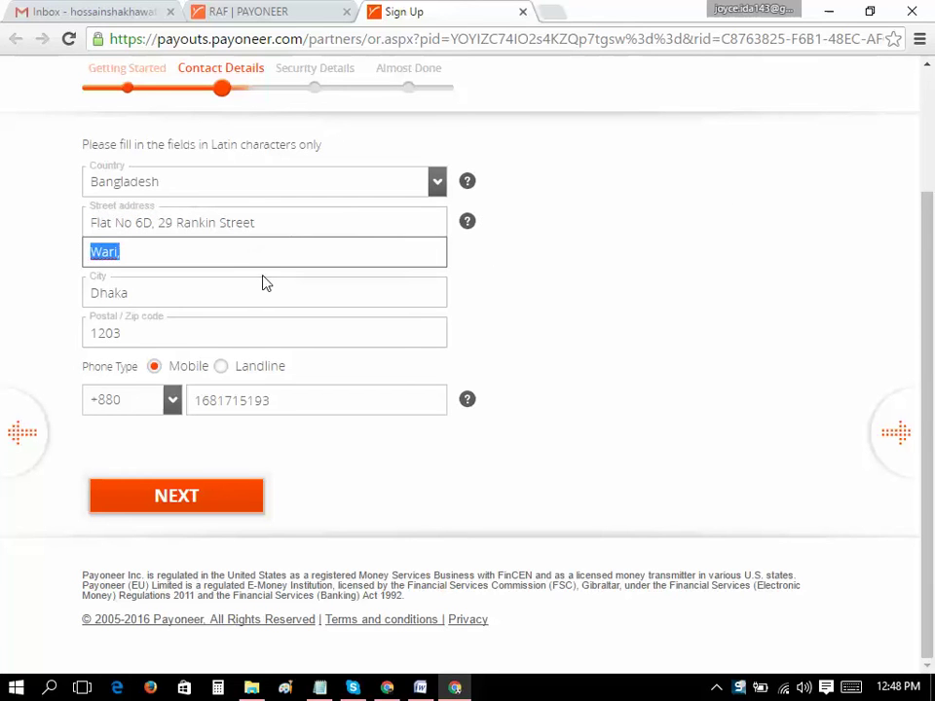
click(269, 226)
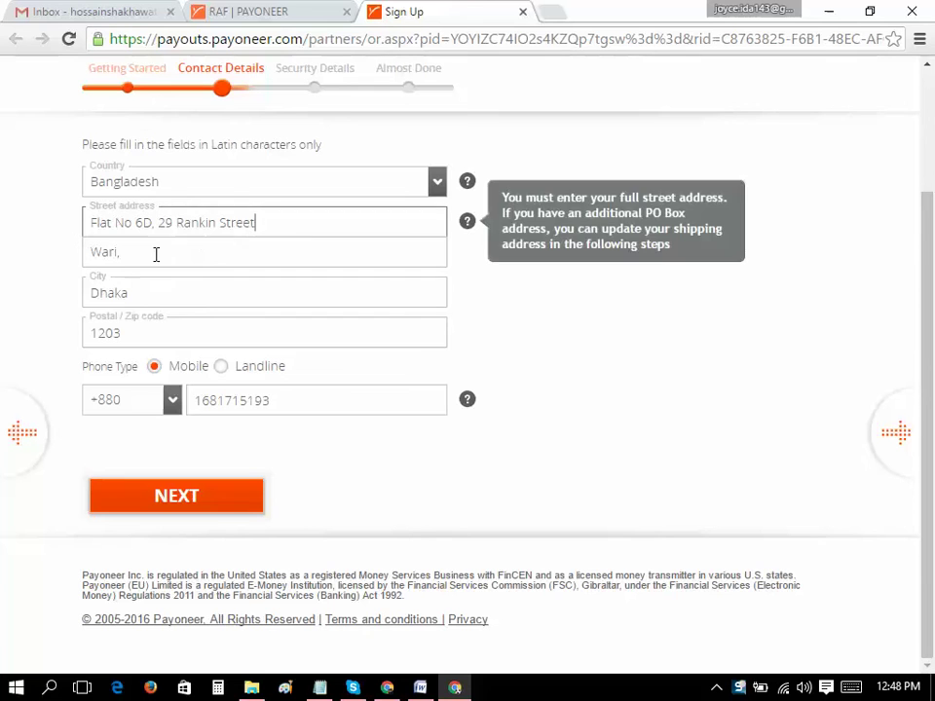
double_click(213, 253)
click(184, 290)
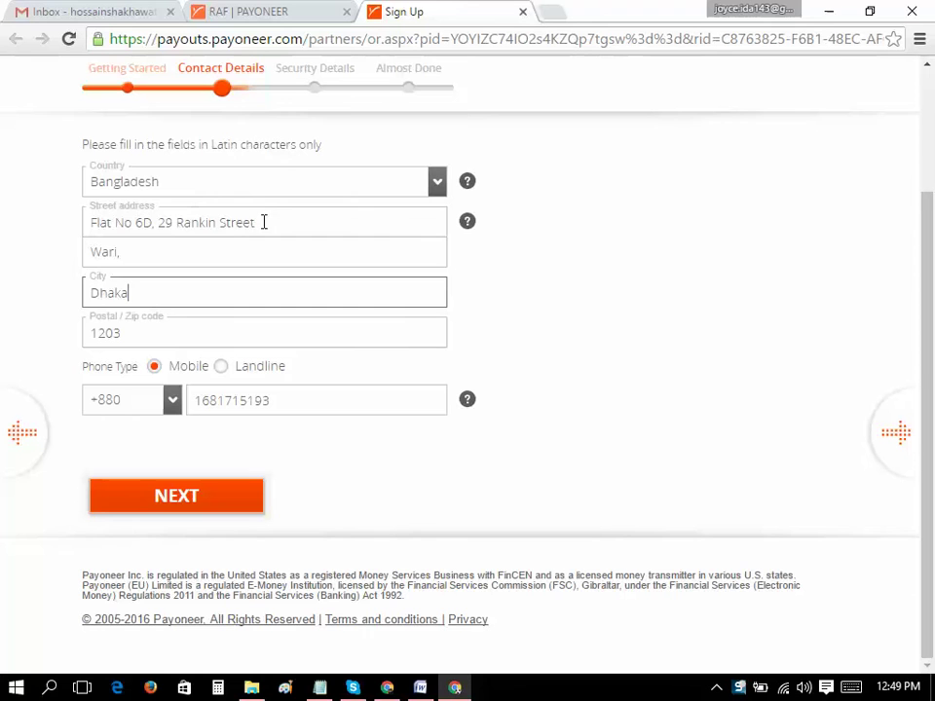
drag(259, 222, 98, 214)
drag(100, 212, 88, 213)
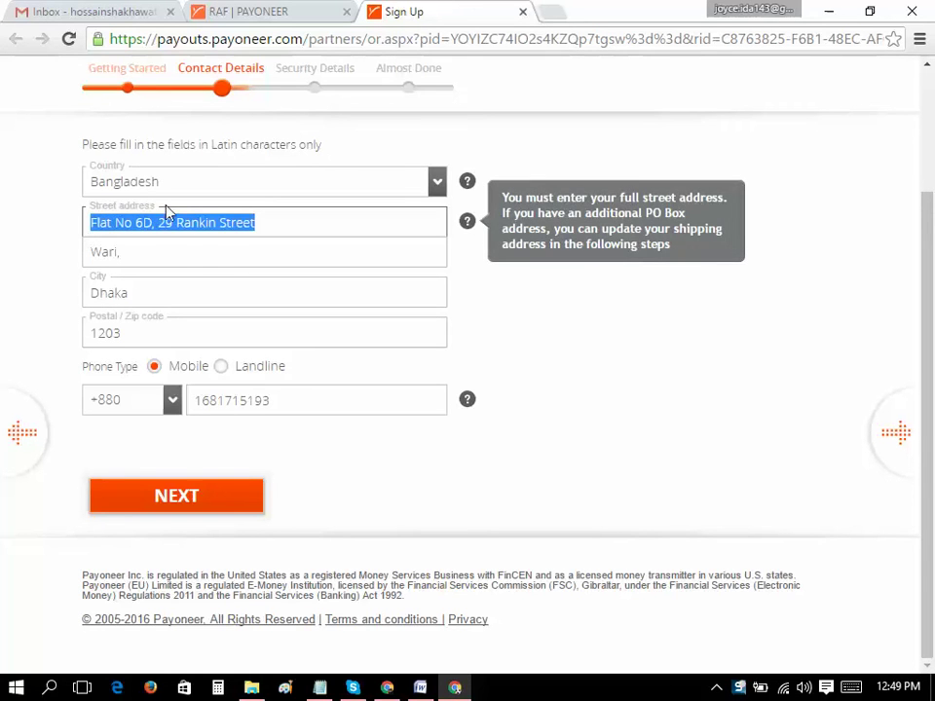
double_click(151, 247)
drag(294, 398, 142, 400)
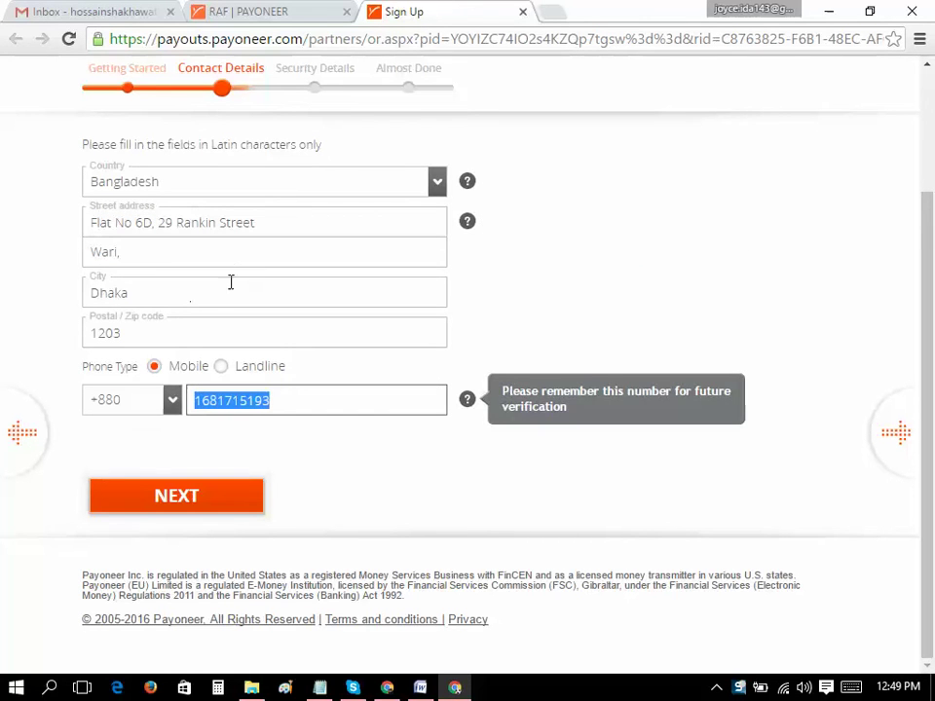
click(210, 257)
click(198, 283)
click(179, 256)
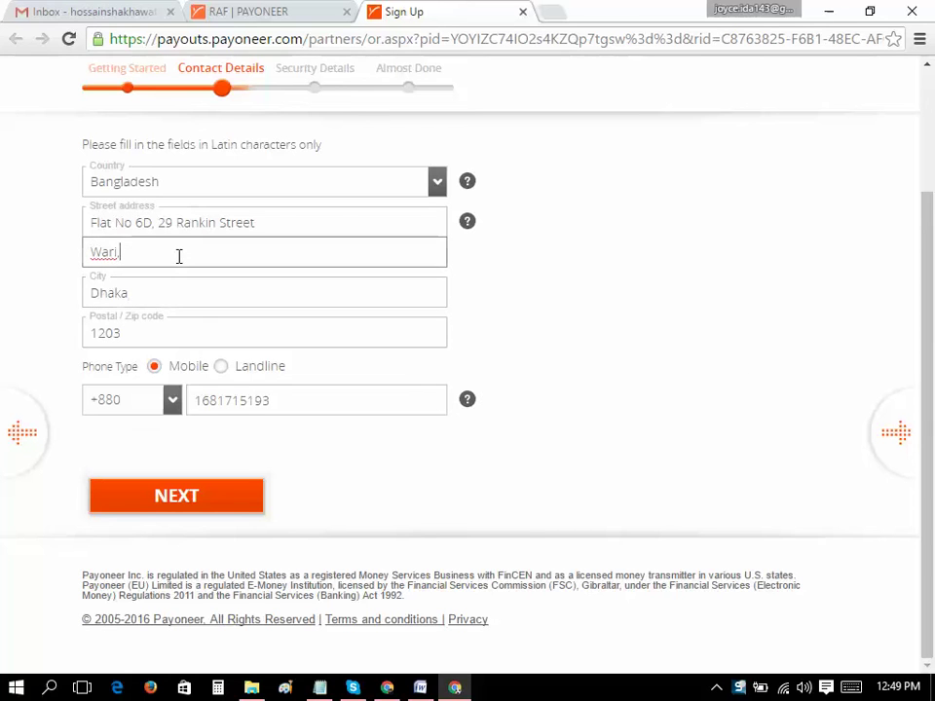
key(BackSpace)
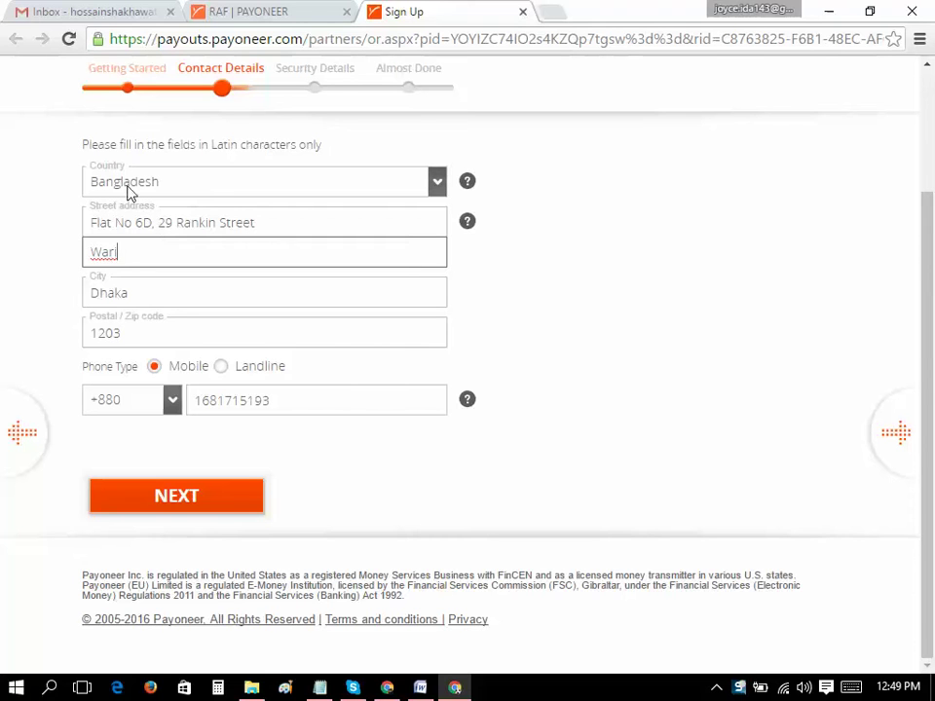
Add test letters to the street address to check its length limit, then remove them
click(288, 222)
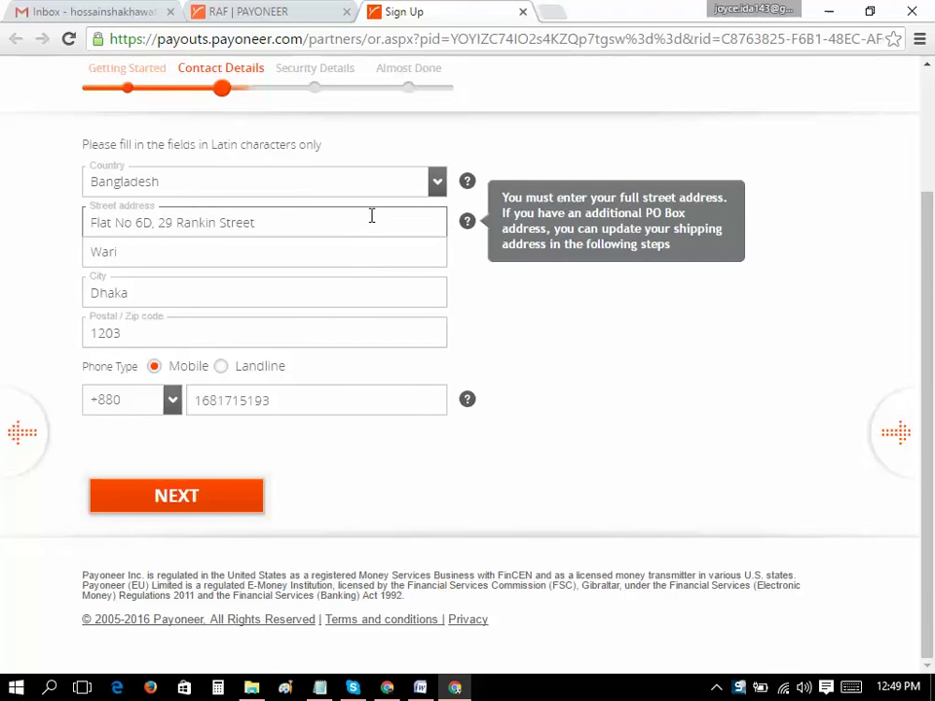
text(sdfghjkfghjk)
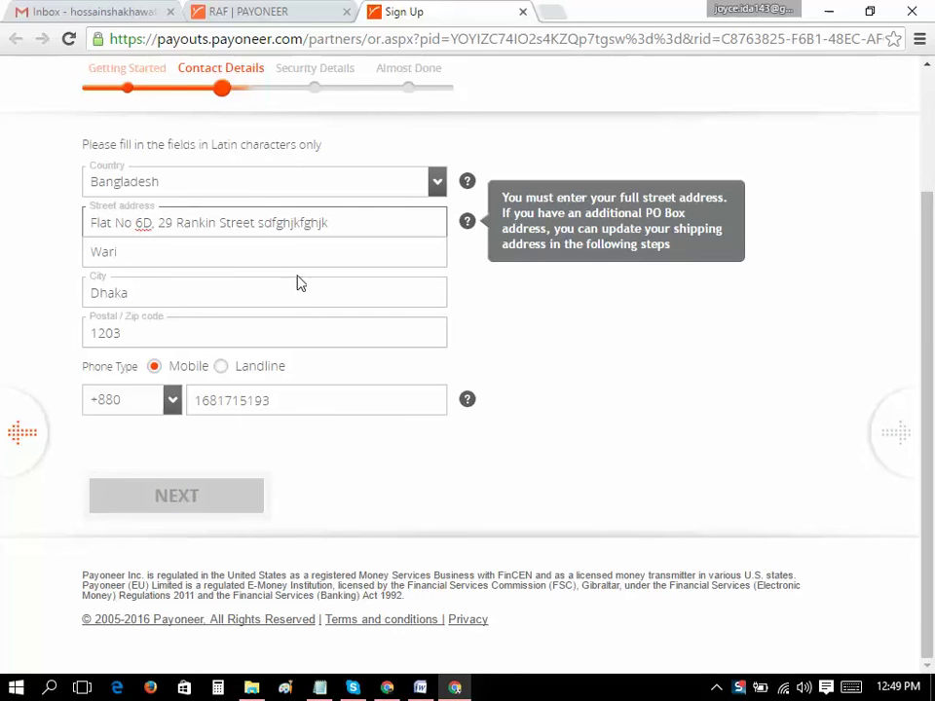
key(Tab)
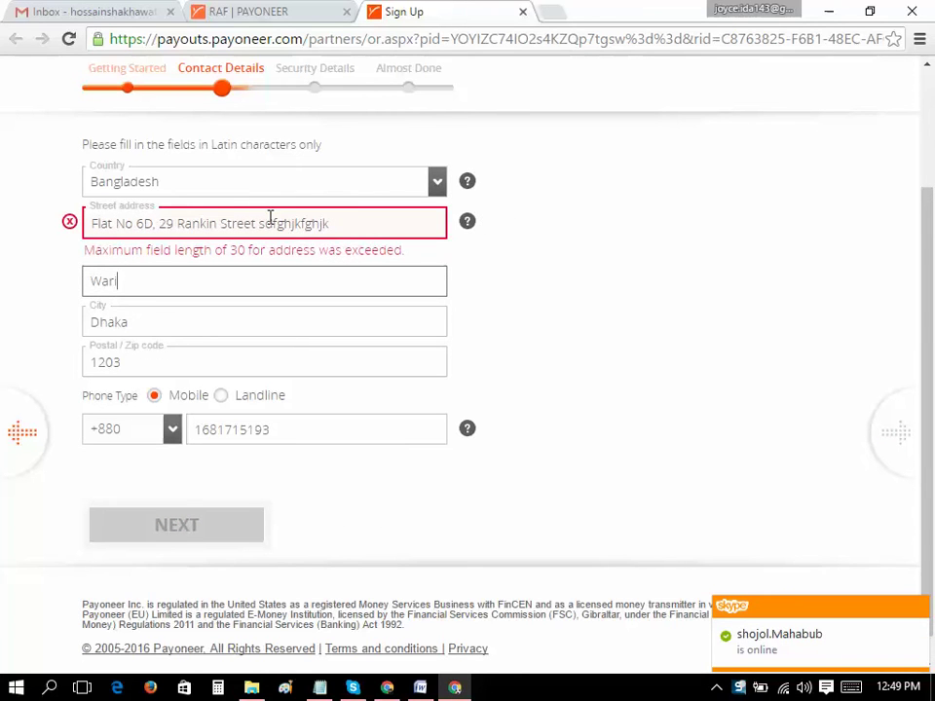
drag(258, 223, 451, 228)
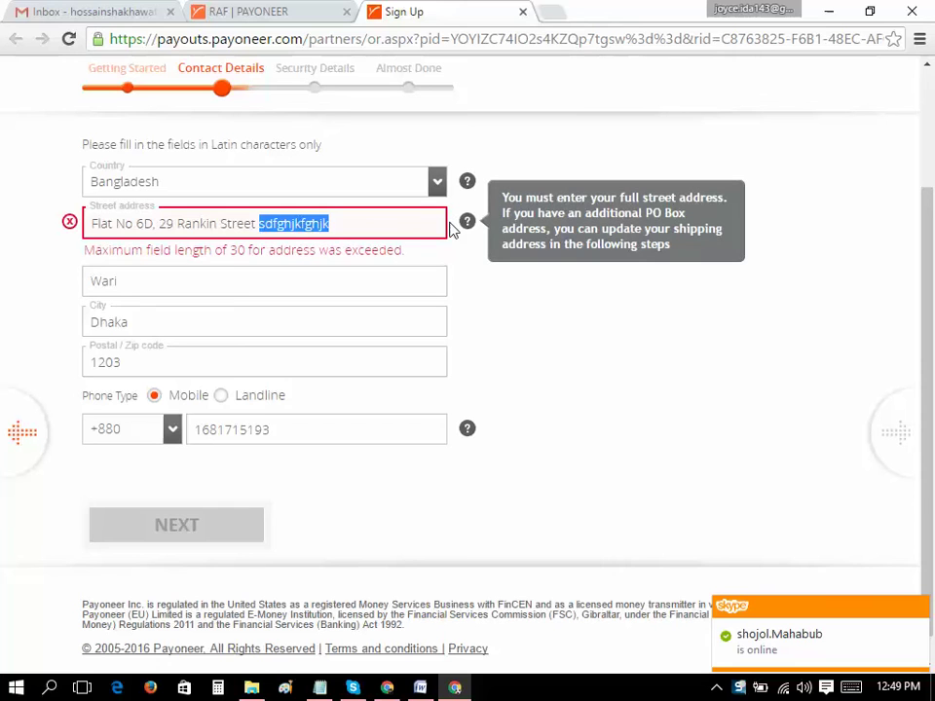
key(BackSpace)
click(285, 280)
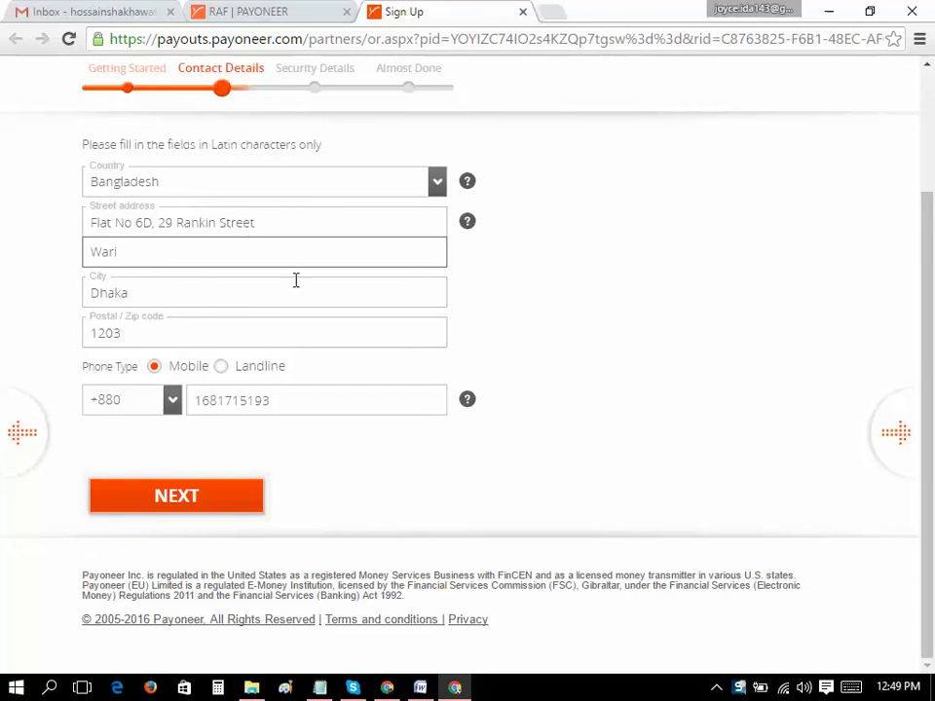
Recheck the street address, second line, city and postal code, then submit the contact details
click(292, 223)
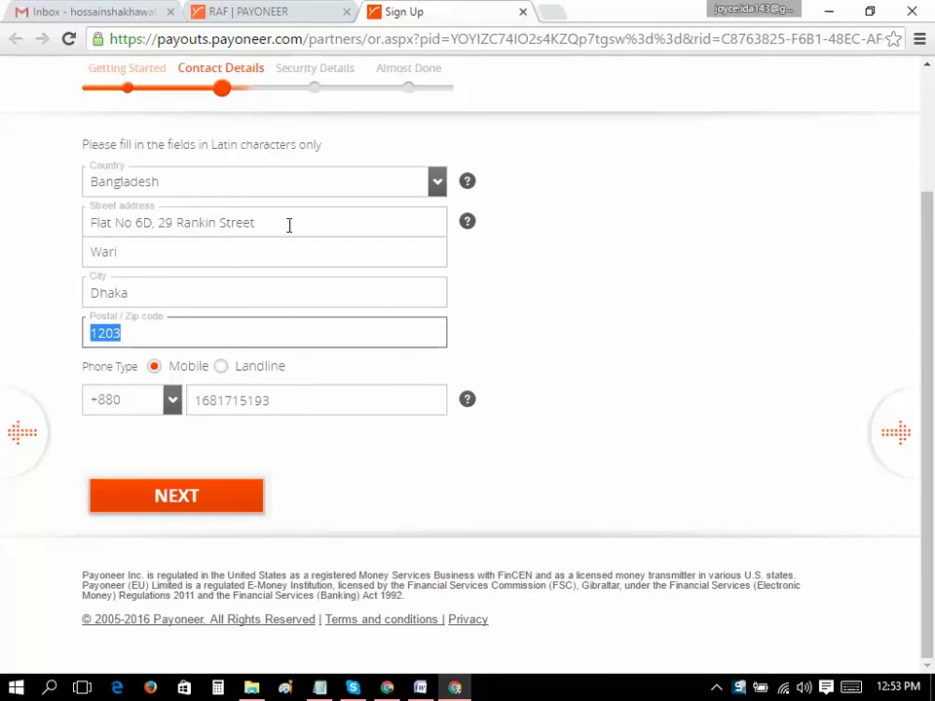
drag(288, 225, 79, 225)
click(300, 259)
click(271, 298)
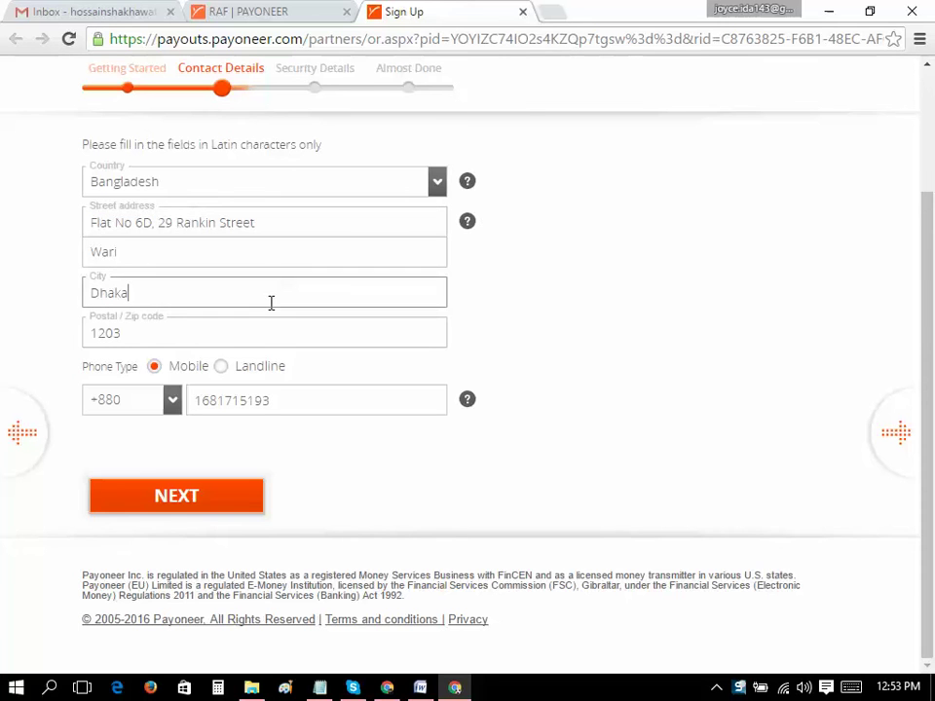
click(259, 334)
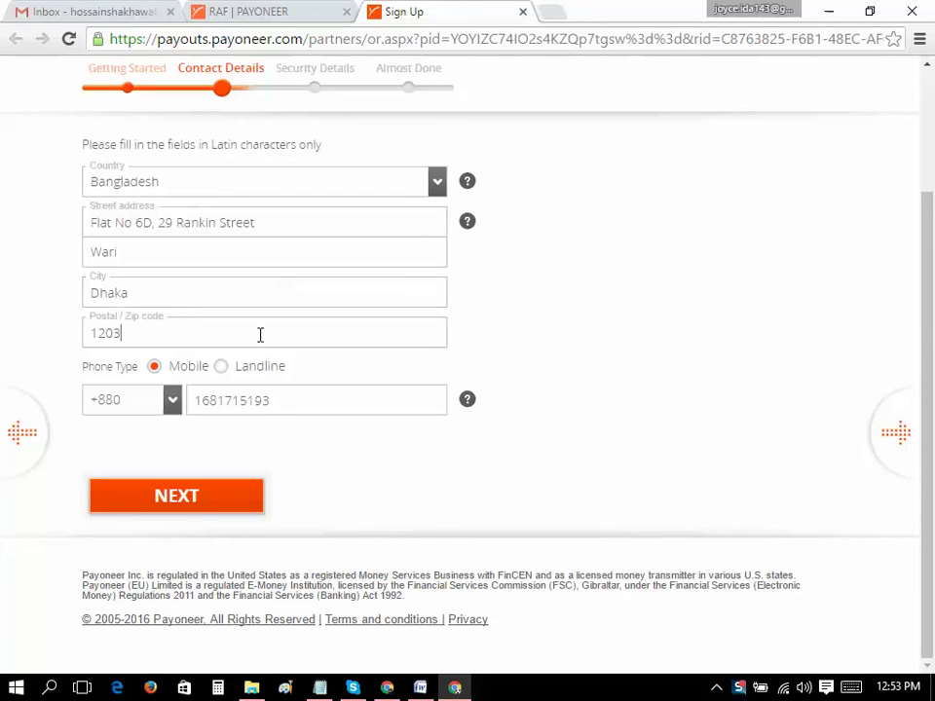
click(246, 501)
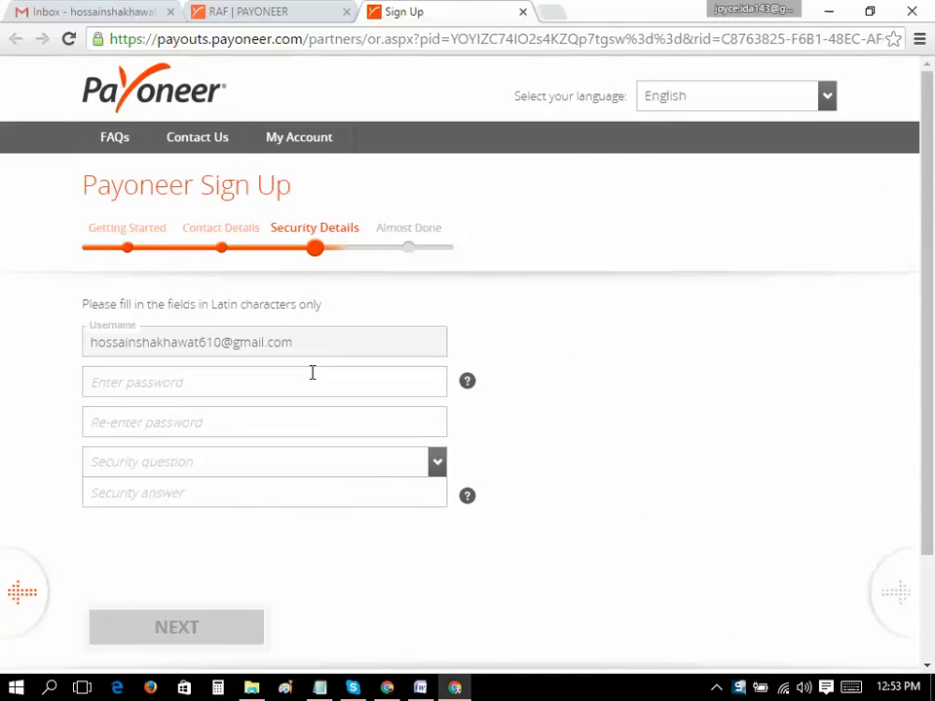
Enter the account password, security question and answer, and submit the security details
drag(297, 343, 78, 342)
triple_click(78, 343)
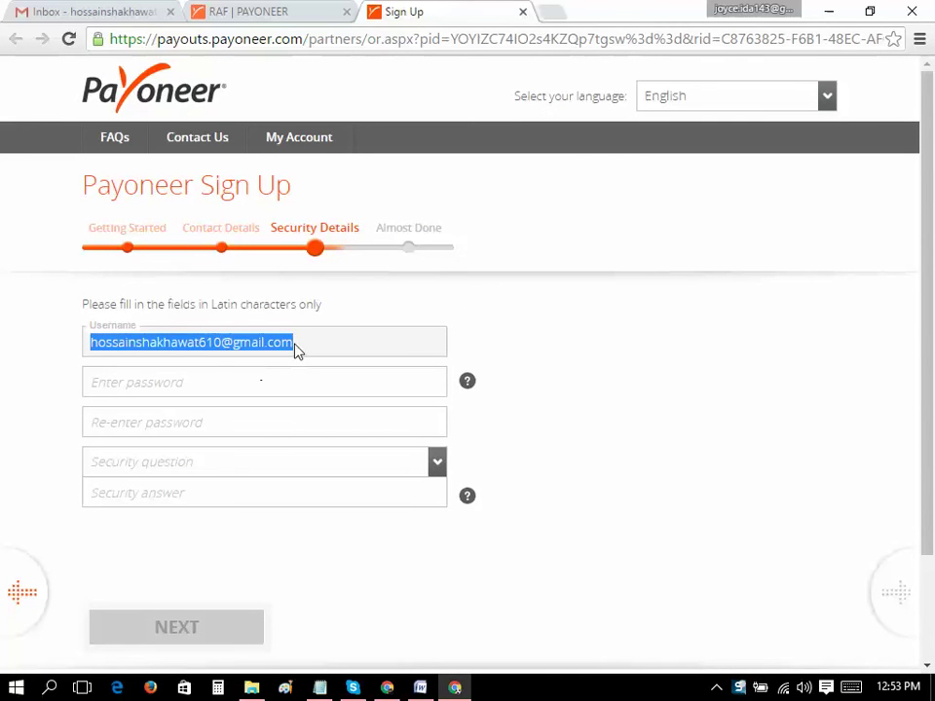
drag(267, 350, 278, 376)
click(278, 379)
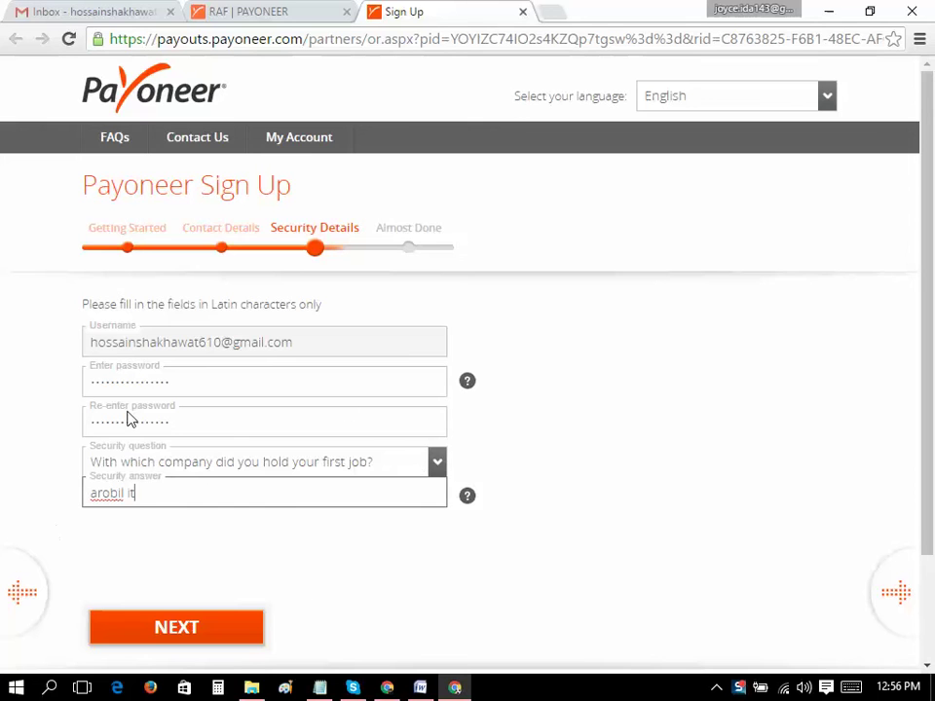
scroll(184, 423, down, 2)
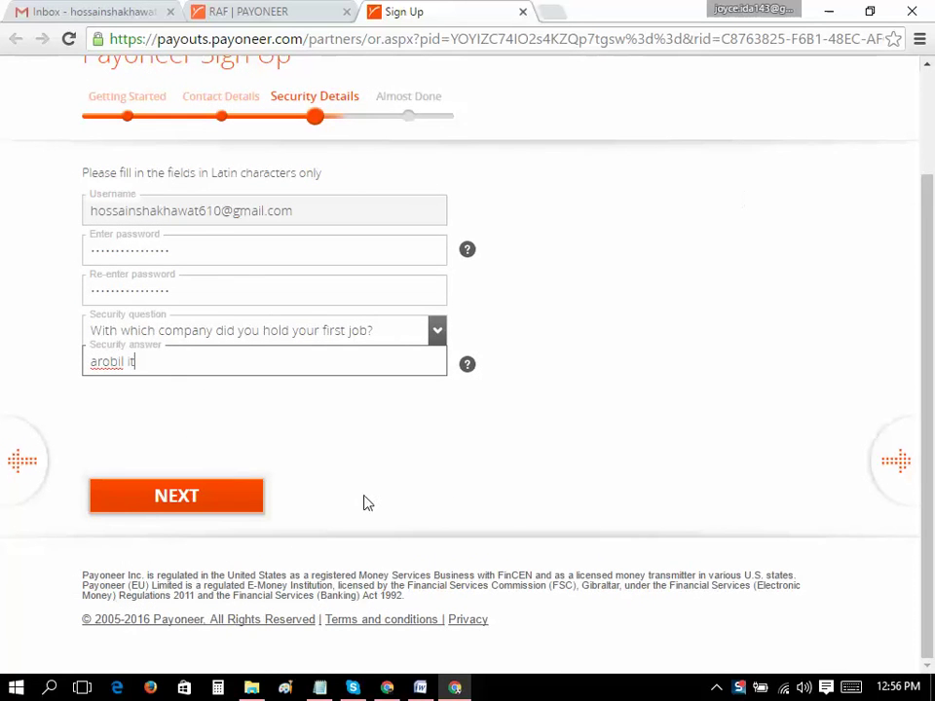
click(259, 497)
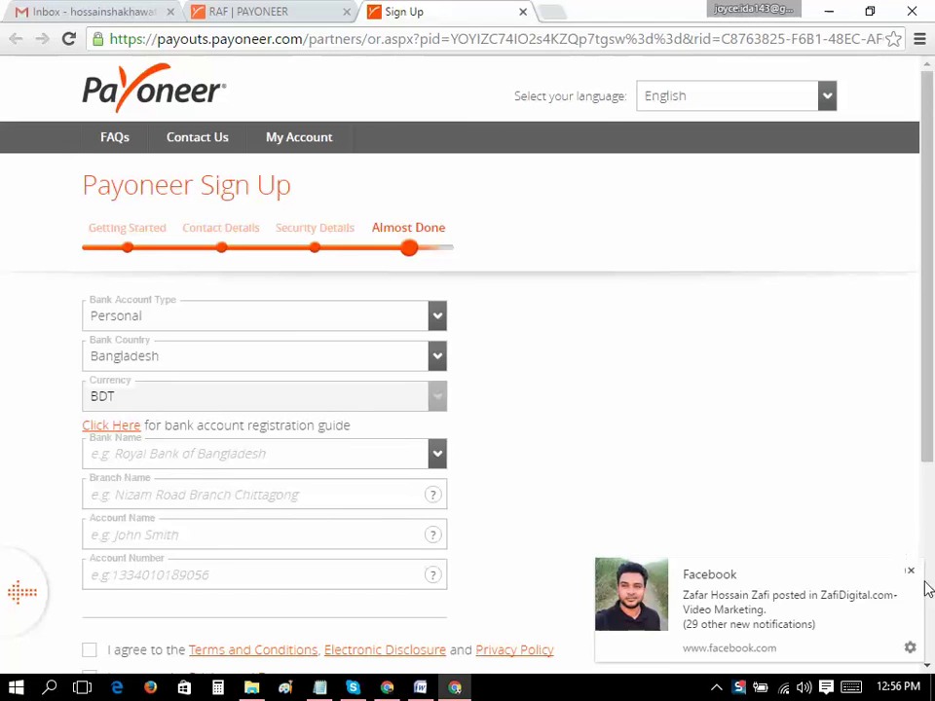
Choose Dutch Bangla Bank Limited as the bank
click(911, 570)
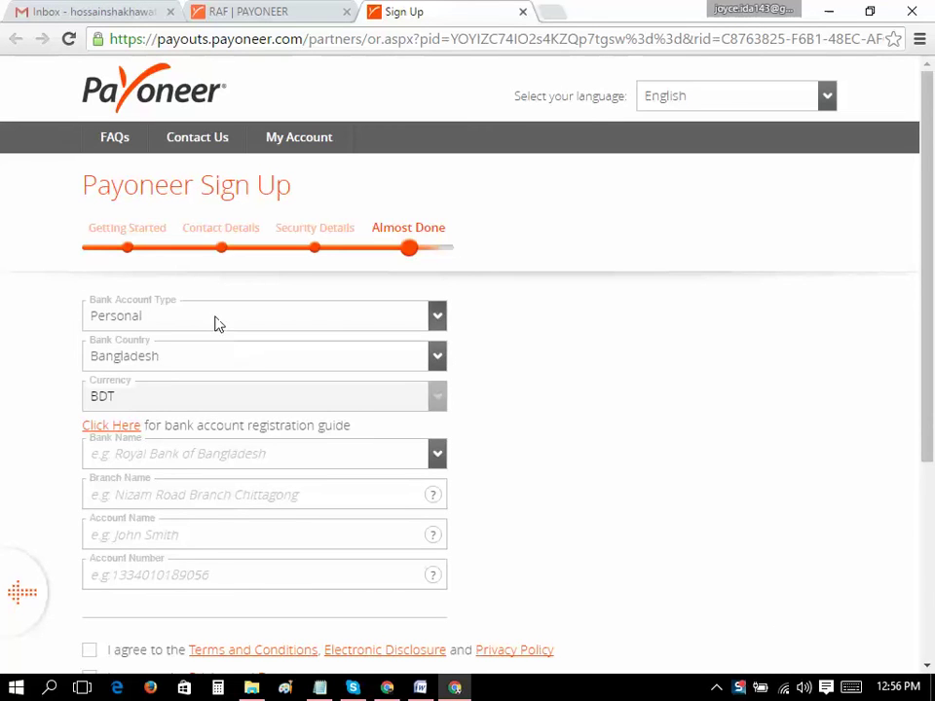
scroll(218, 323, down, 2)
scroll(224, 281, down, 2)
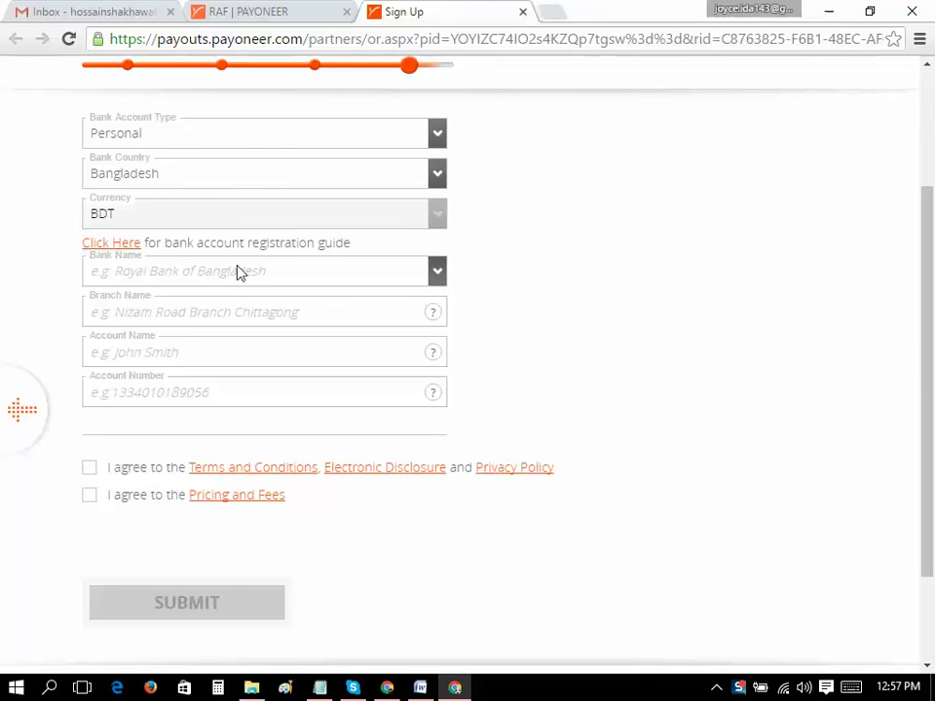
click(315, 271)
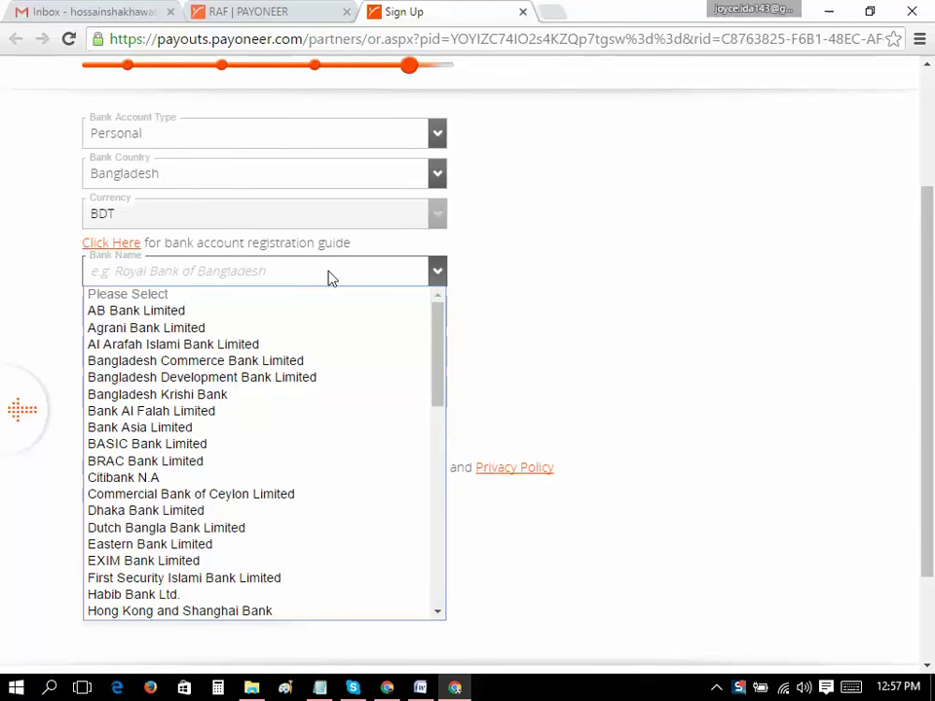
click(232, 533)
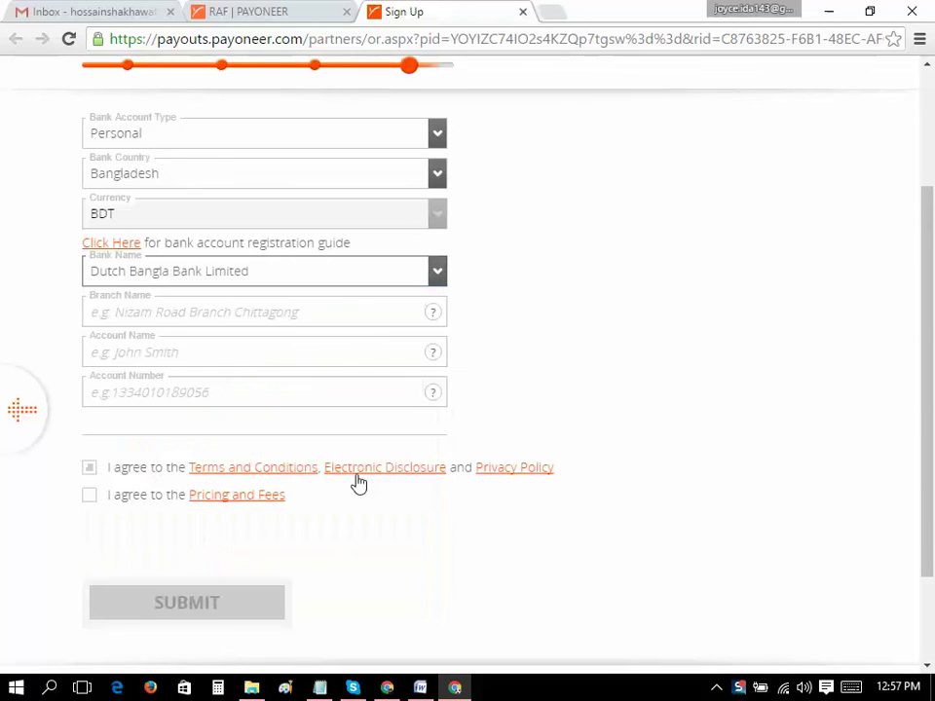
Set the branch name to Shatmashjid Road
click(235, 317)
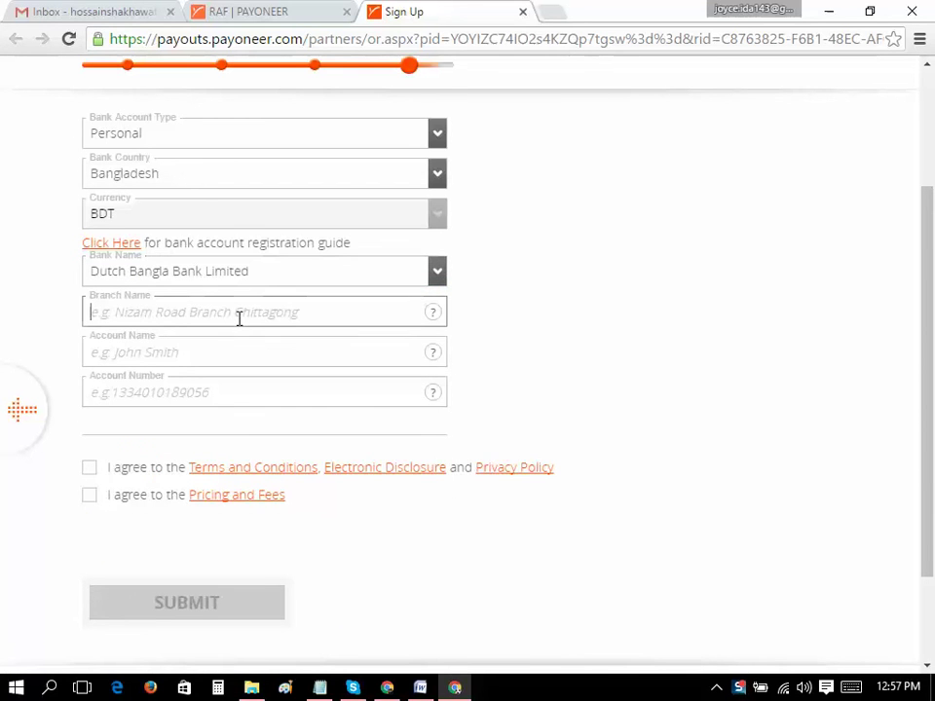
text(A+a)
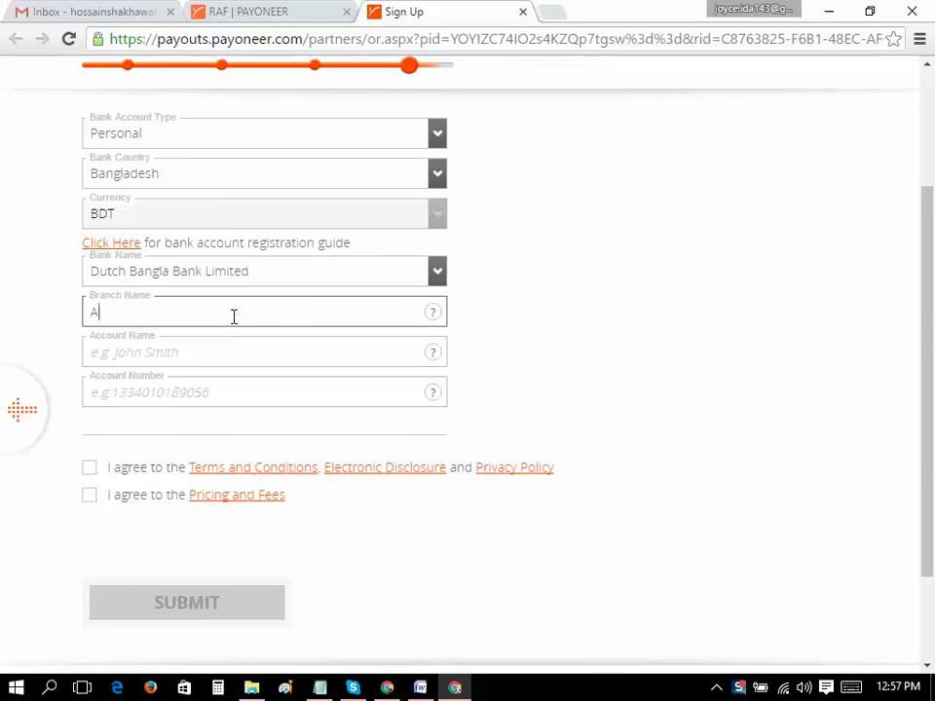
key(BackSpace)
key(BackSpace)
key(BackSpace)
text(S)
text(hatmag)
text(hjid )
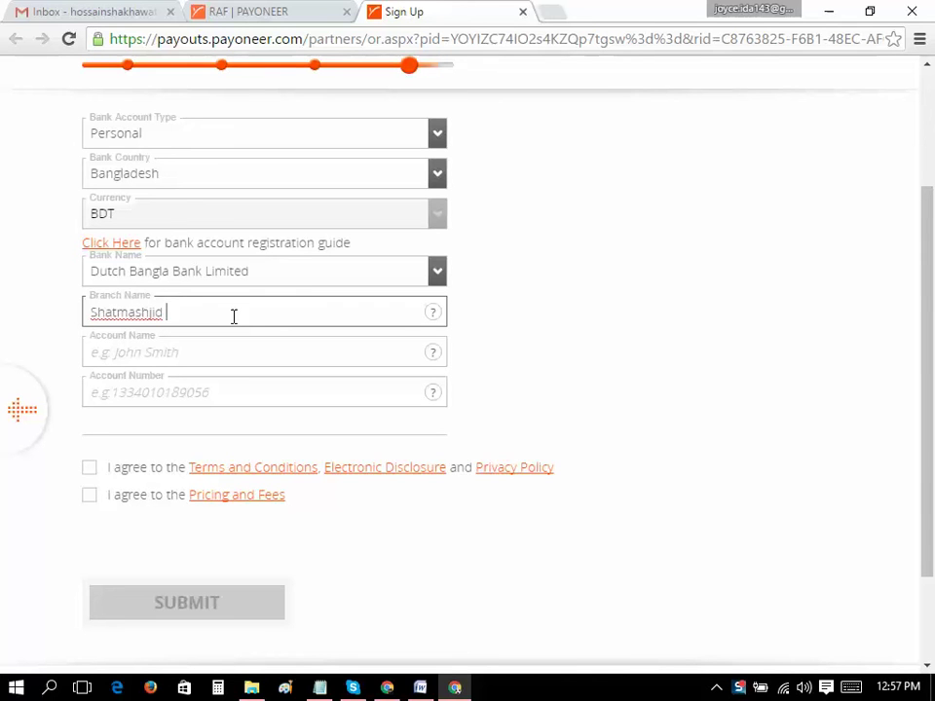
text(Branch)
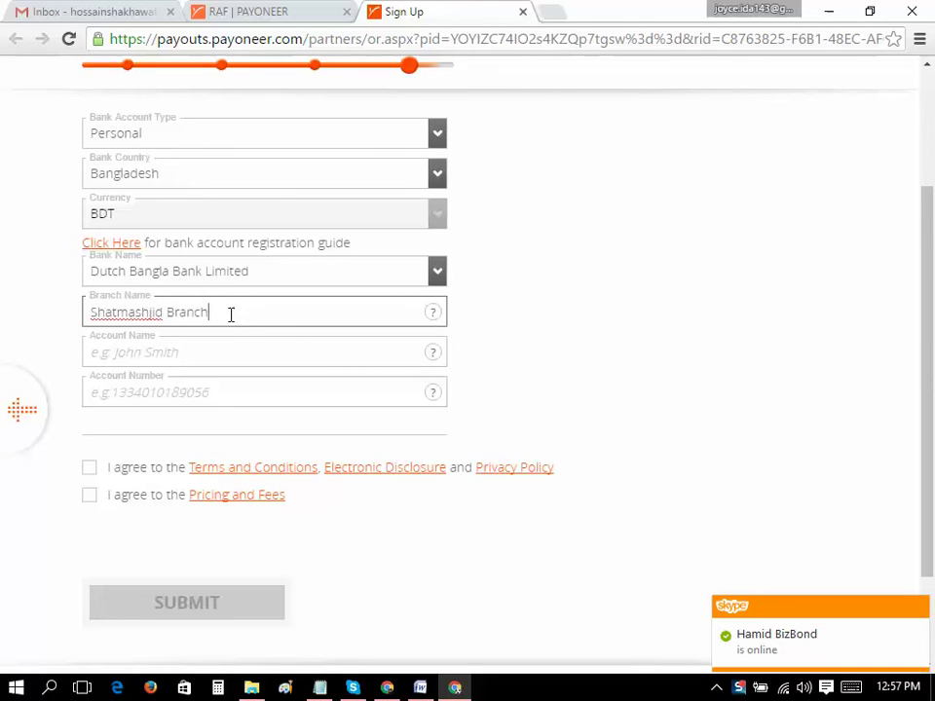
click(232, 346)
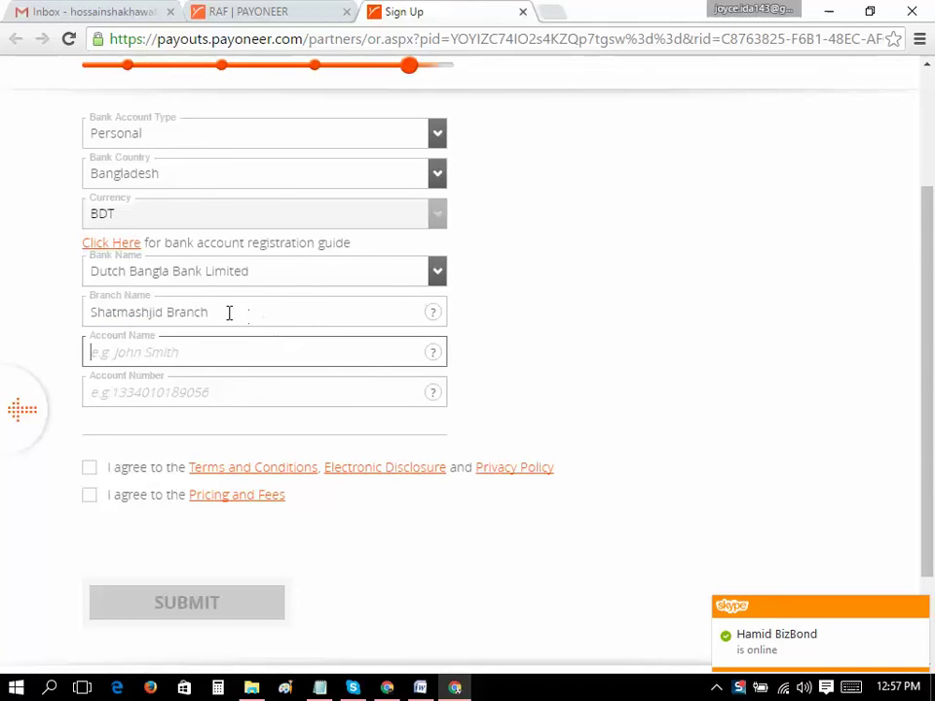
drag(173, 312, 274, 306)
text(Road)
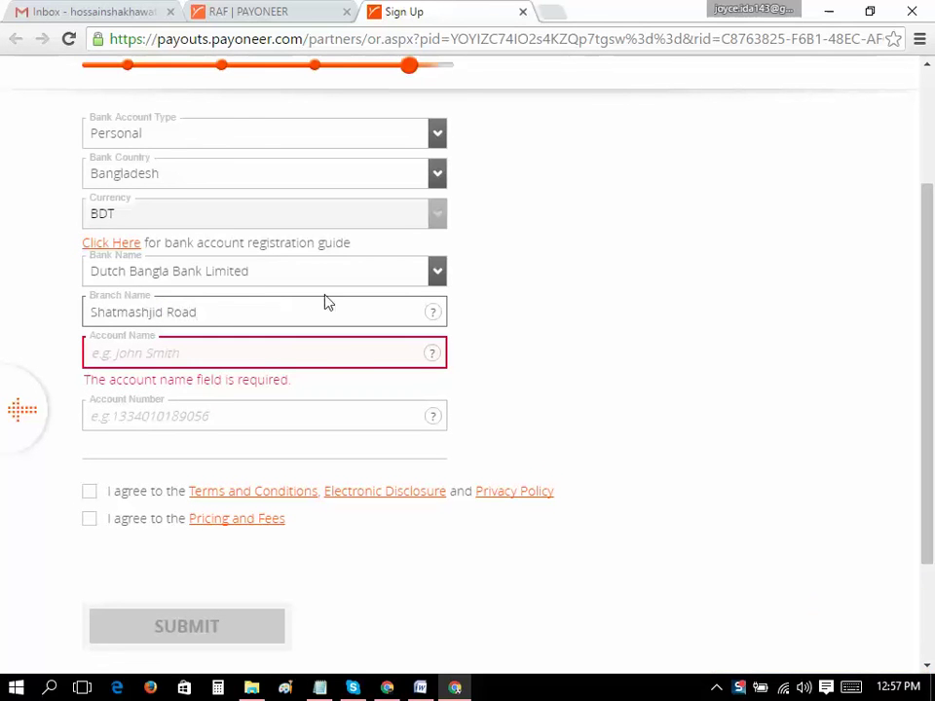
Enter the account holder's name in the Account Name field
click(342, 357)
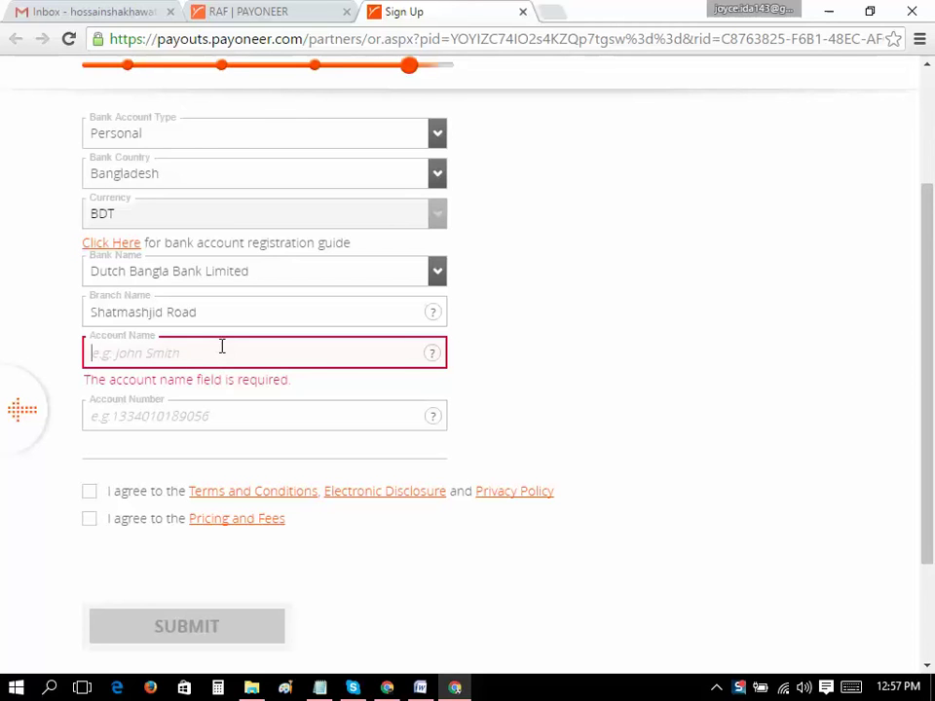
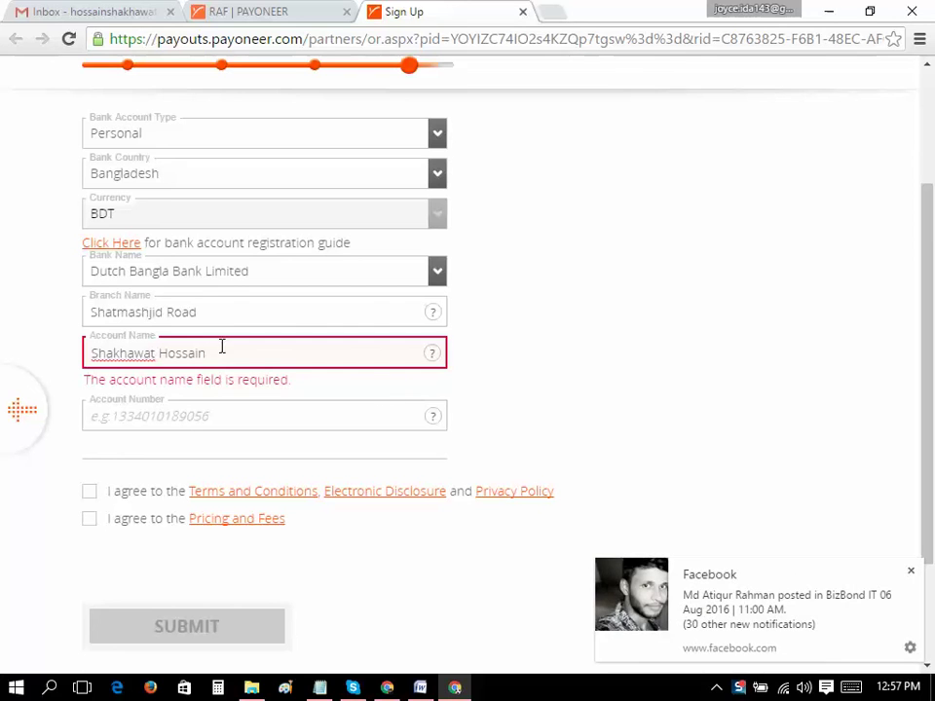
click(911, 571)
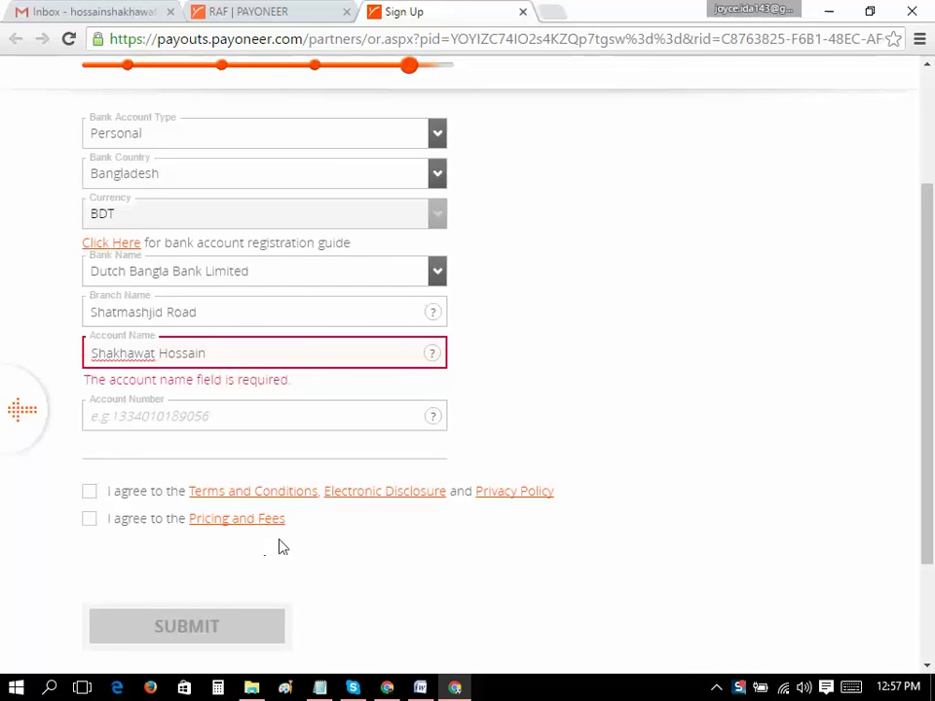
click(273, 419)
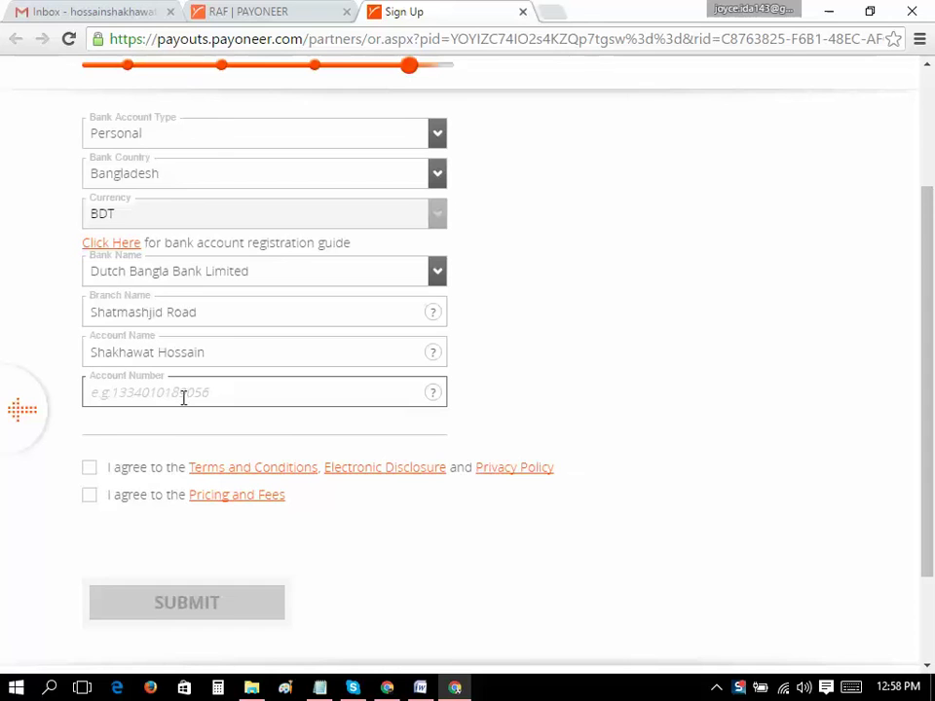
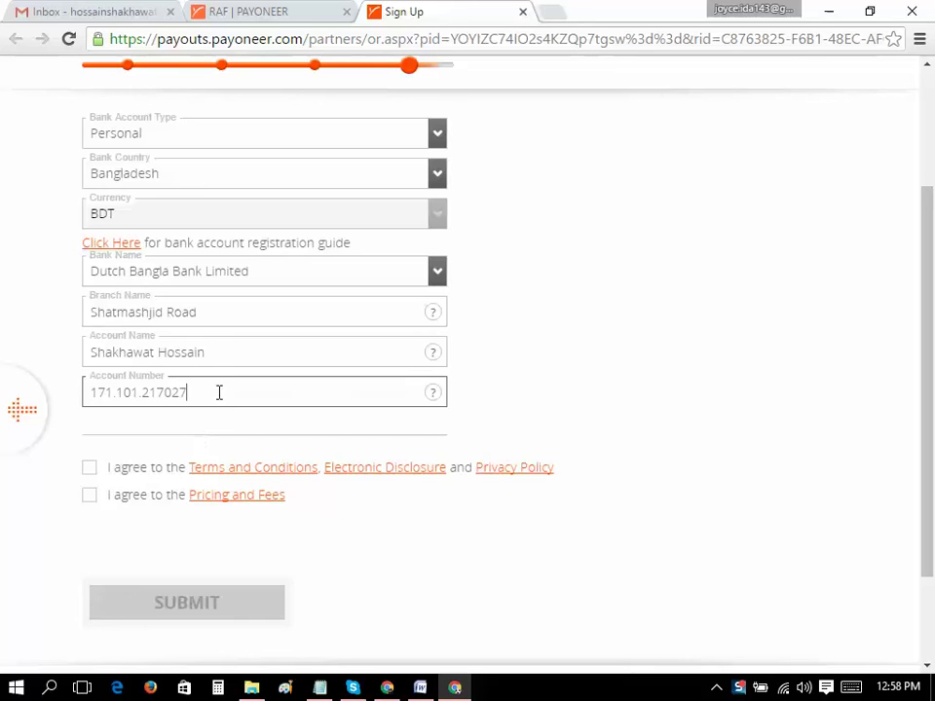
Enter the bank account number and remove its dots so it is plain digits
triple_click(223, 348)
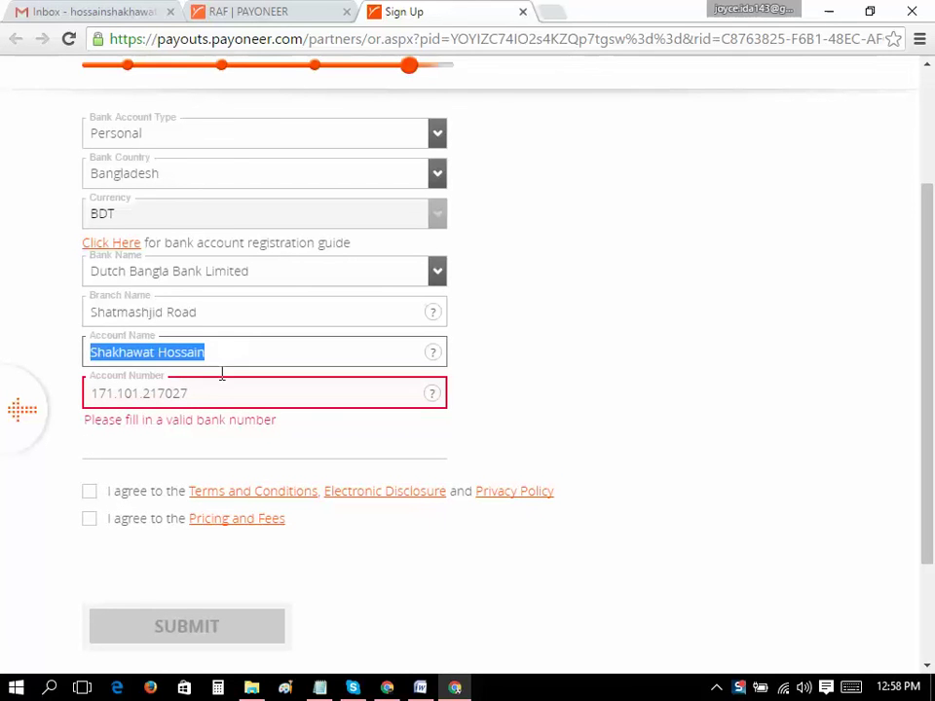
click(214, 392)
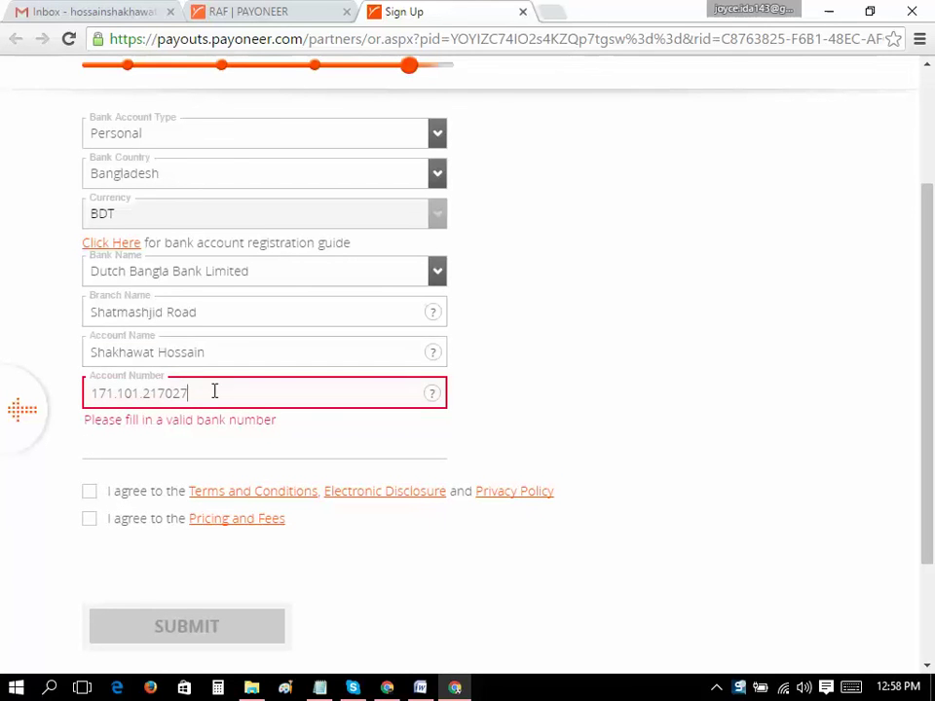
click(144, 393)
key(BackSpace)
key(BackSpace)
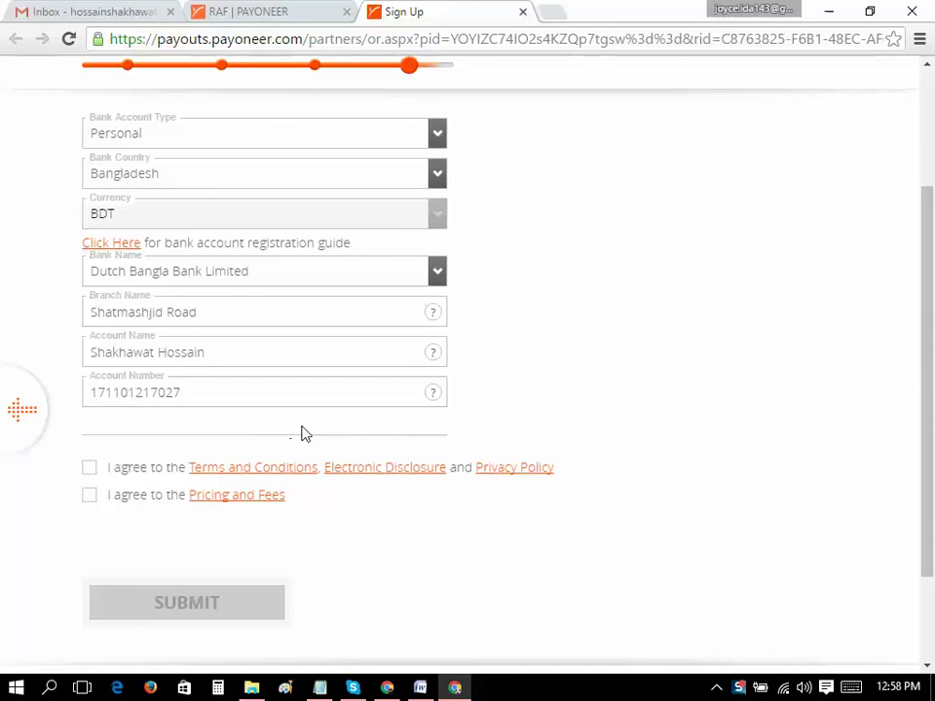
Accept the Terms and Pricing and Fees agreements, then submit the sign-up form
click(89, 494)
scroll(290, 475, up, 2)
scroll(293, 474, down, 2)
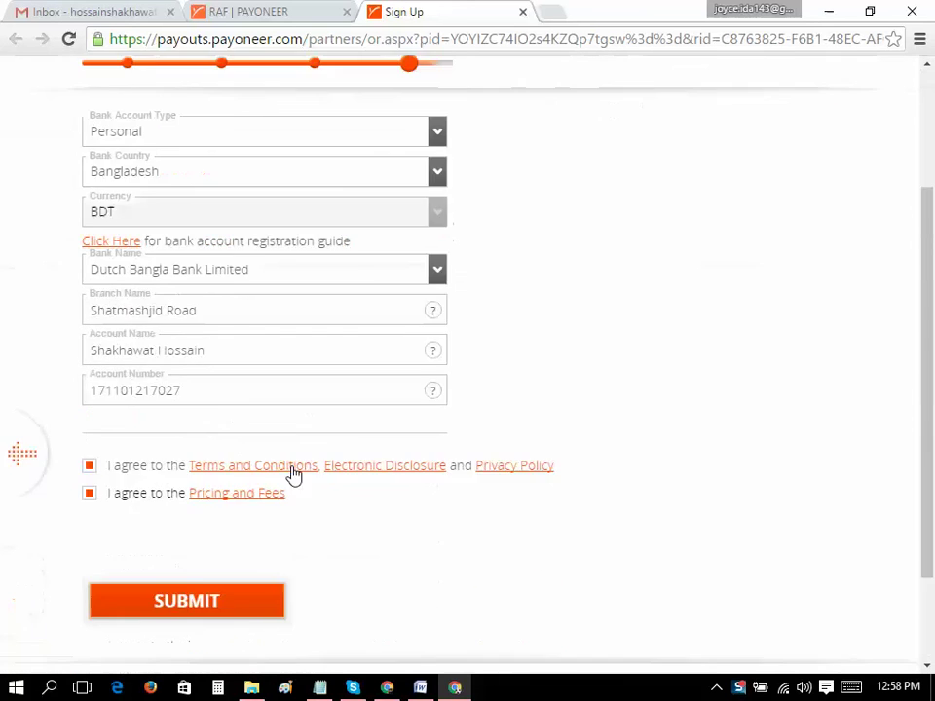
scroll(294, 474, down, 2)
click(246, 477)
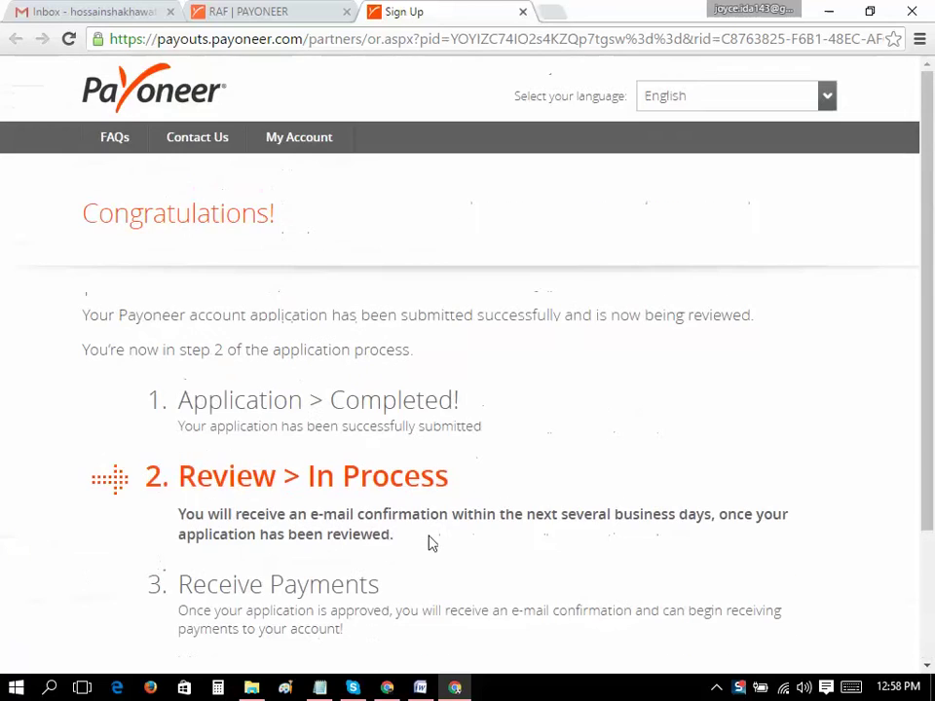
Scroll through the Congratulations page, then switch to the Gmail inbox tab
scroll(571, 444, down, 1)
scroll(572, 444, down, 2)
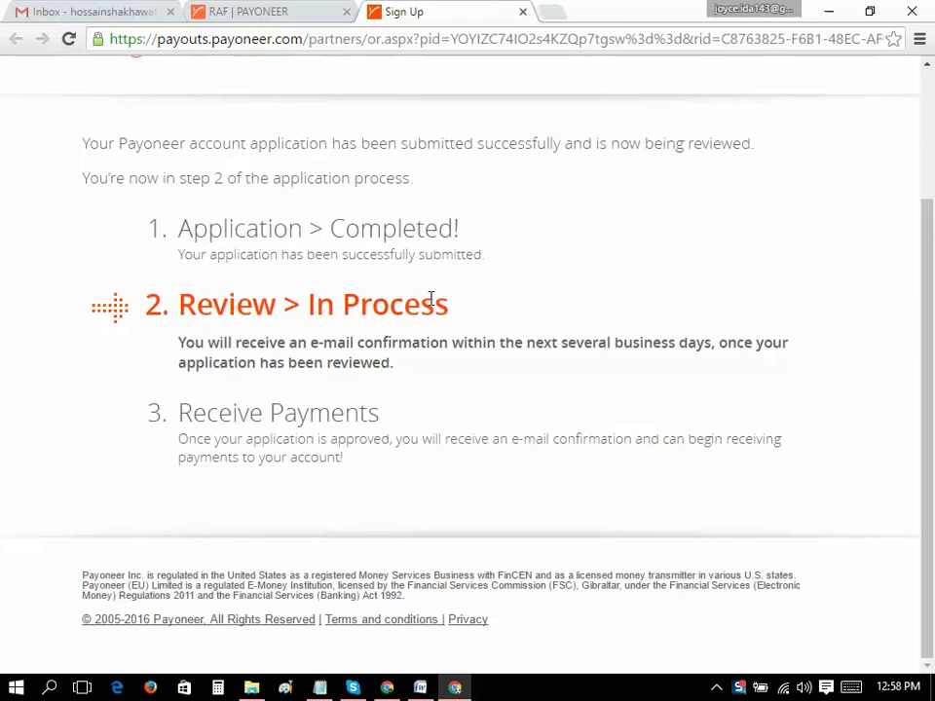
scroll(418, 378, up, 2)
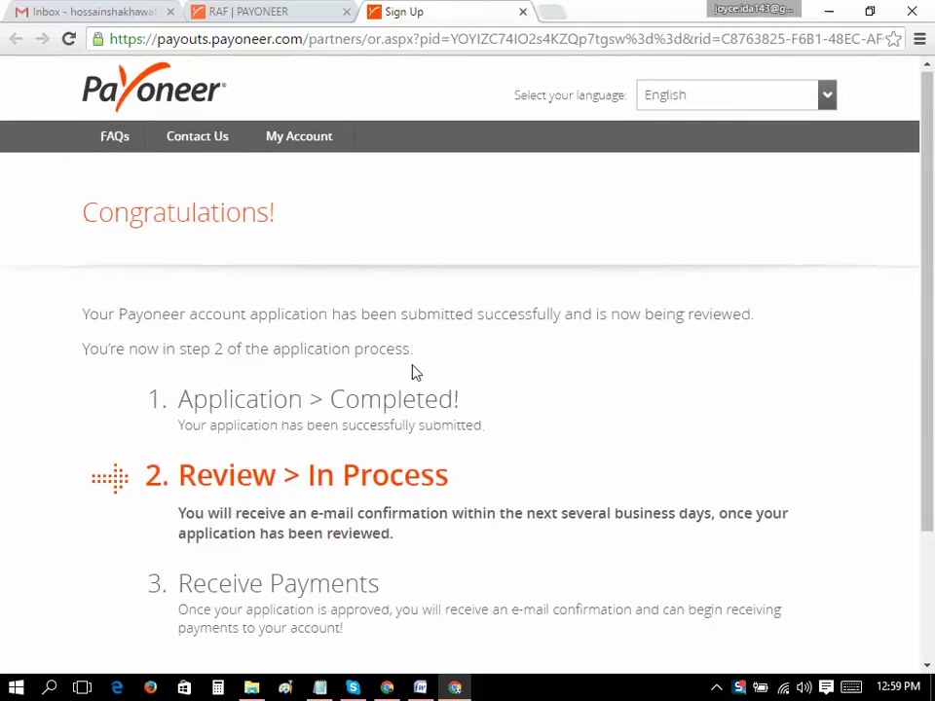
scroll(409, 360, down, 2)
scroll(402, 347, up, 2)
scroll(402, 347, down, 1)
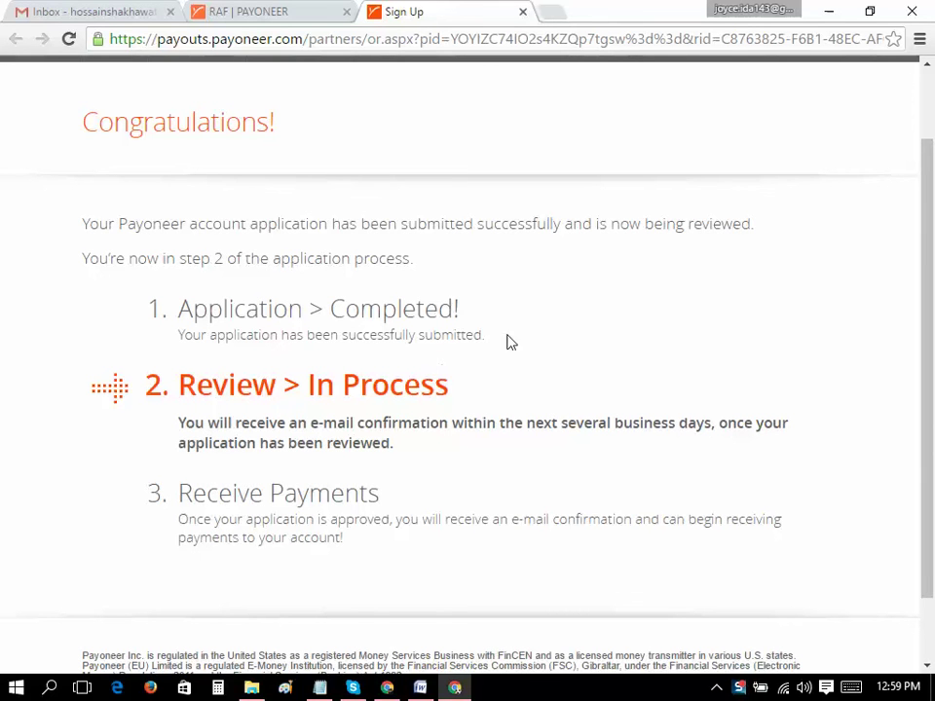
scroll(484, 321, down, 1)
scroll(467, 318, up, 3)
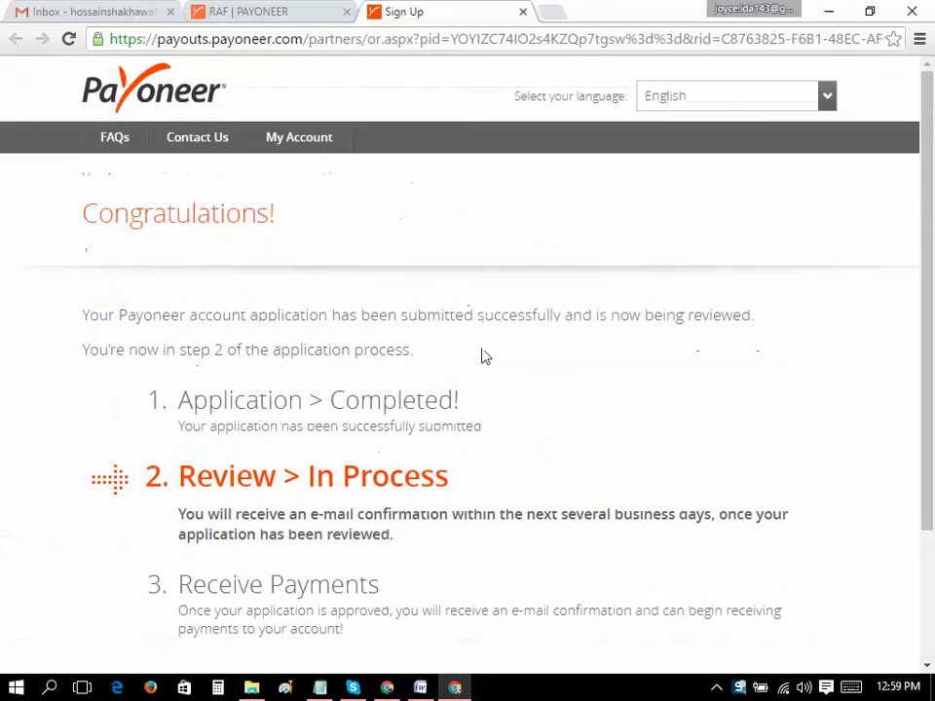
click(56, 9)
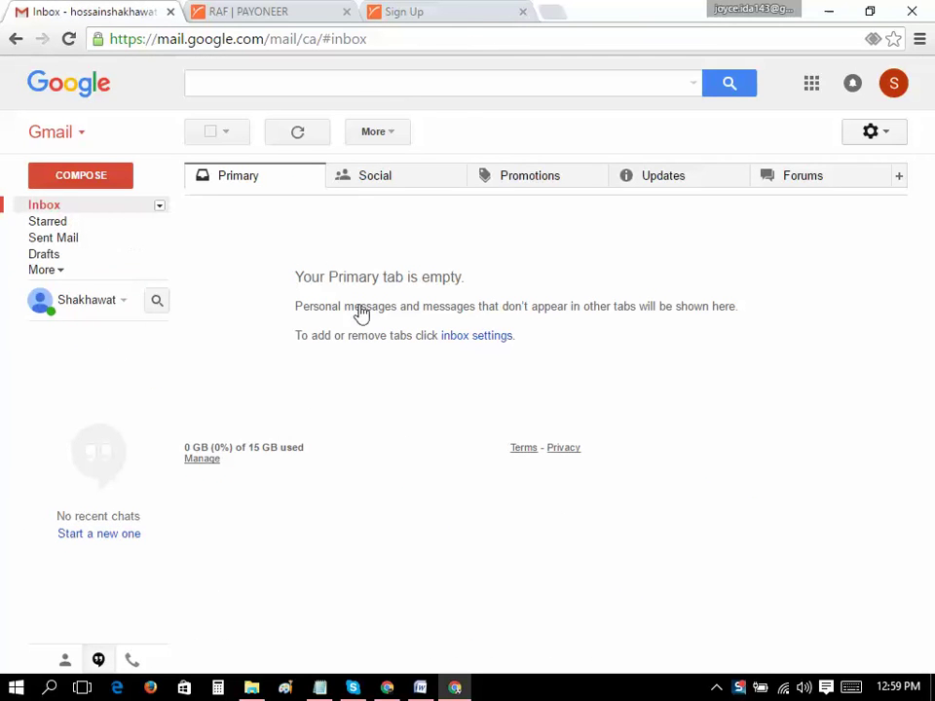
Refresh the Gmail inbox and cycle through Primary, Social, Promotions and Updates until Updates shows 1 new message
click(310, 140)
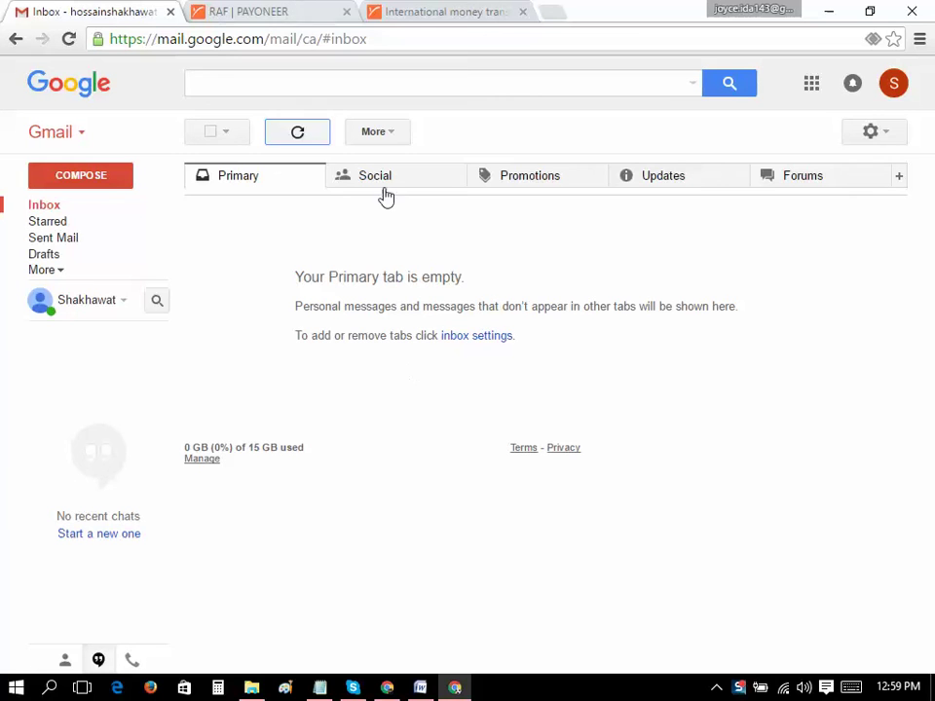
click(525, 190)
click(418, 190)
click(714, 176)
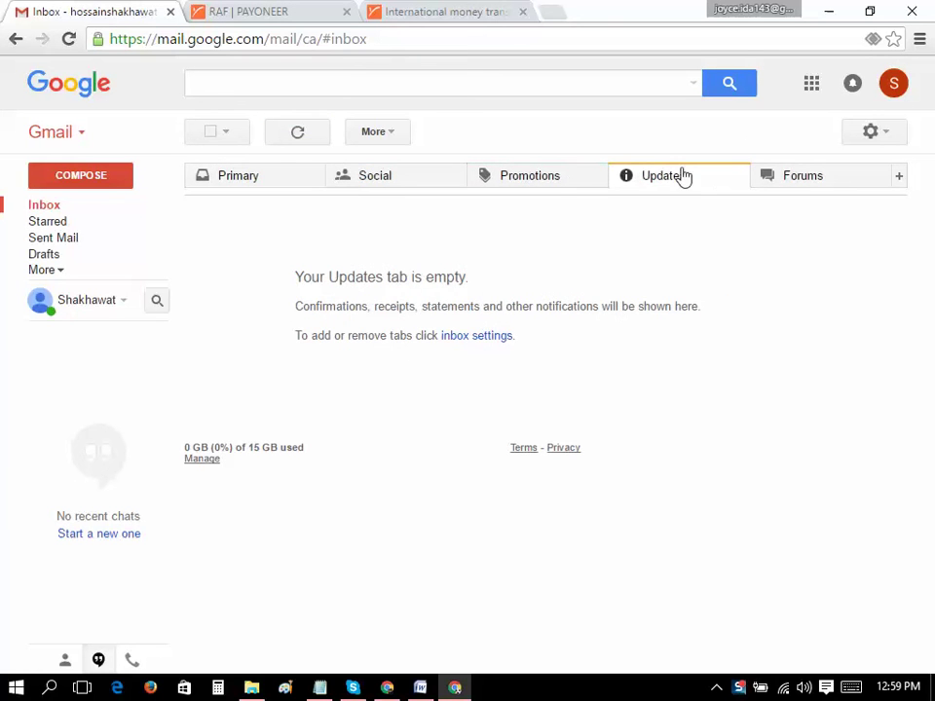
click(436, 185)
click(549, 179)
click(681, 173)
click(421, 190)
click(274, 190)
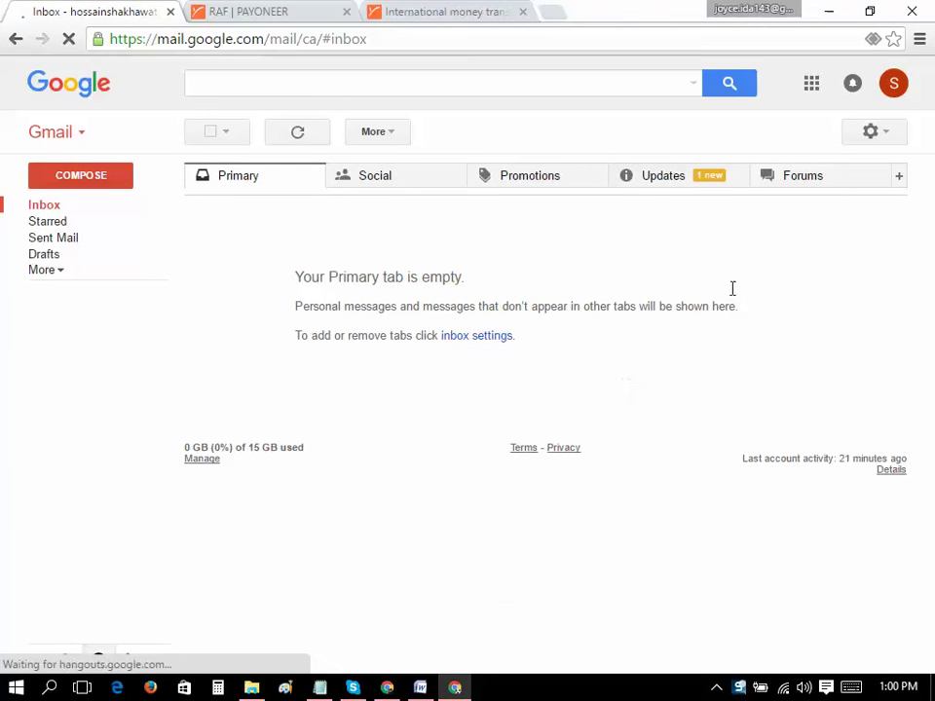
Open the Payoneer application-received email under Updates and follow its Log into Account link
click(671, 191)
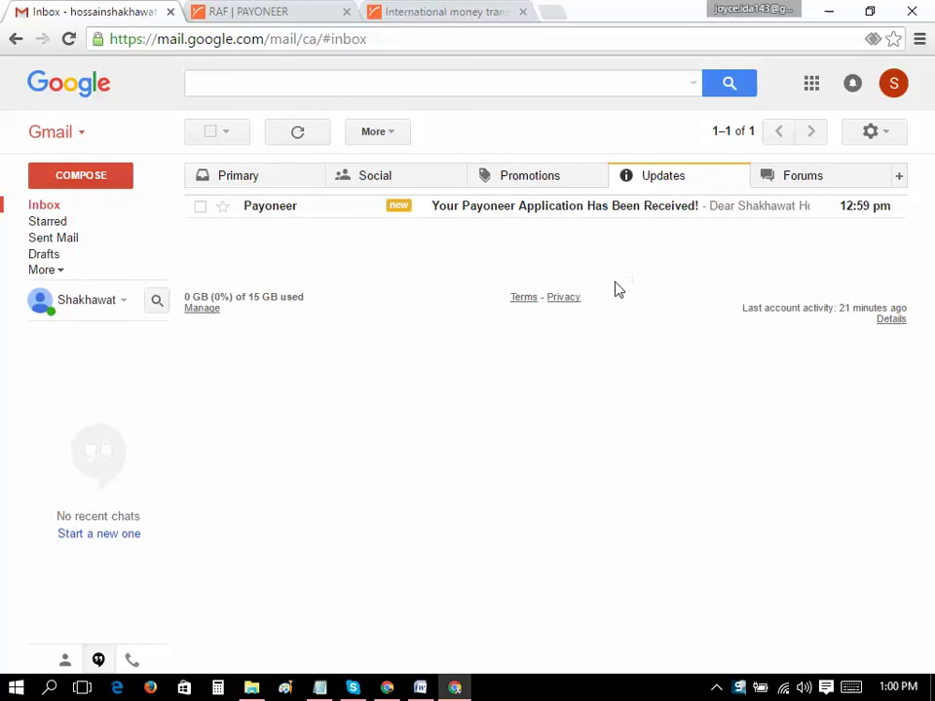
click(293, 217)
scroll(458, 498, down, 10)
scroll(376, 265, down, 4)
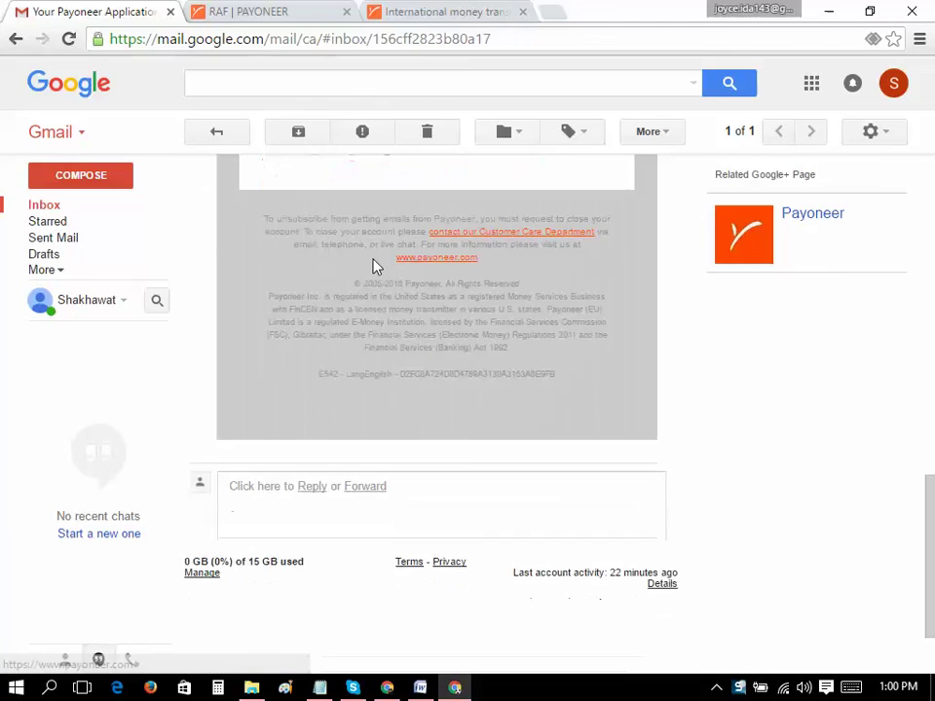
scroll(376, 265, up, 2)
click(375, 173)
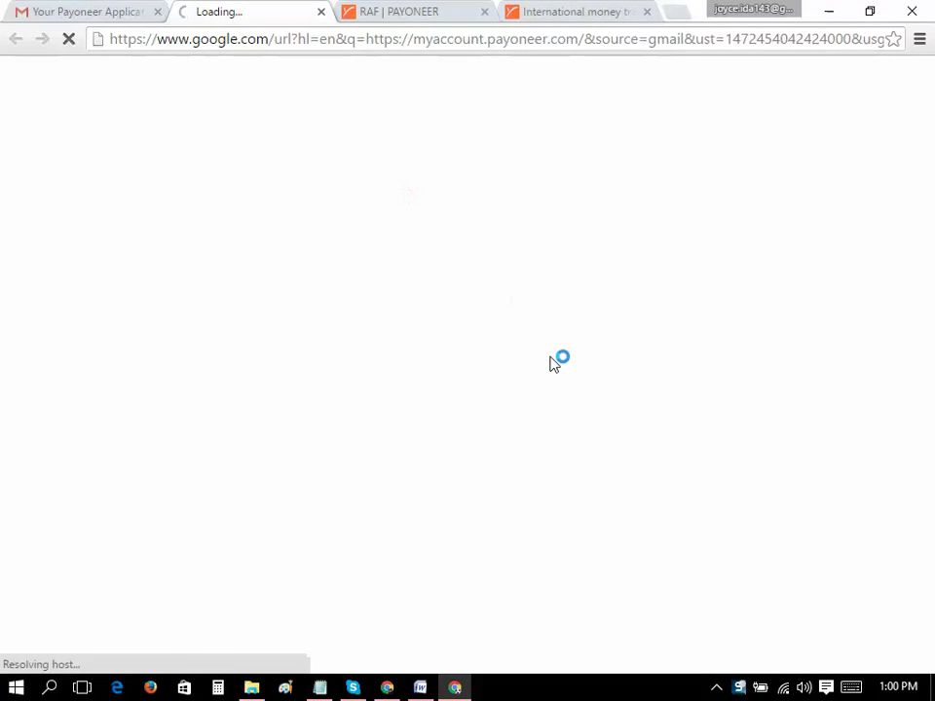